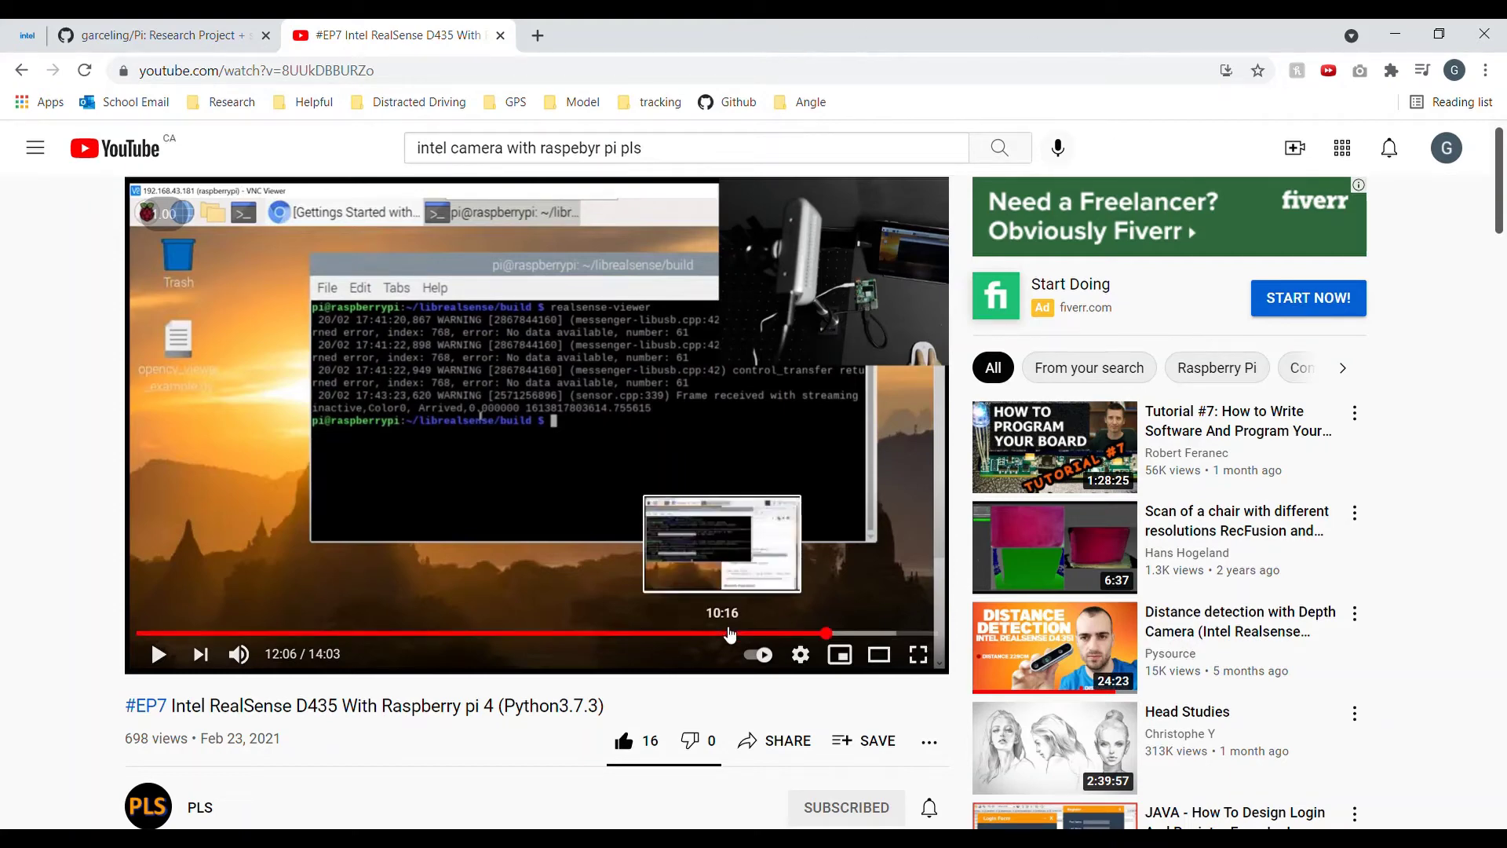
- Jump the paused tutorial back to 10:16, the pyopengl_accelerate install step
click(729, 632)
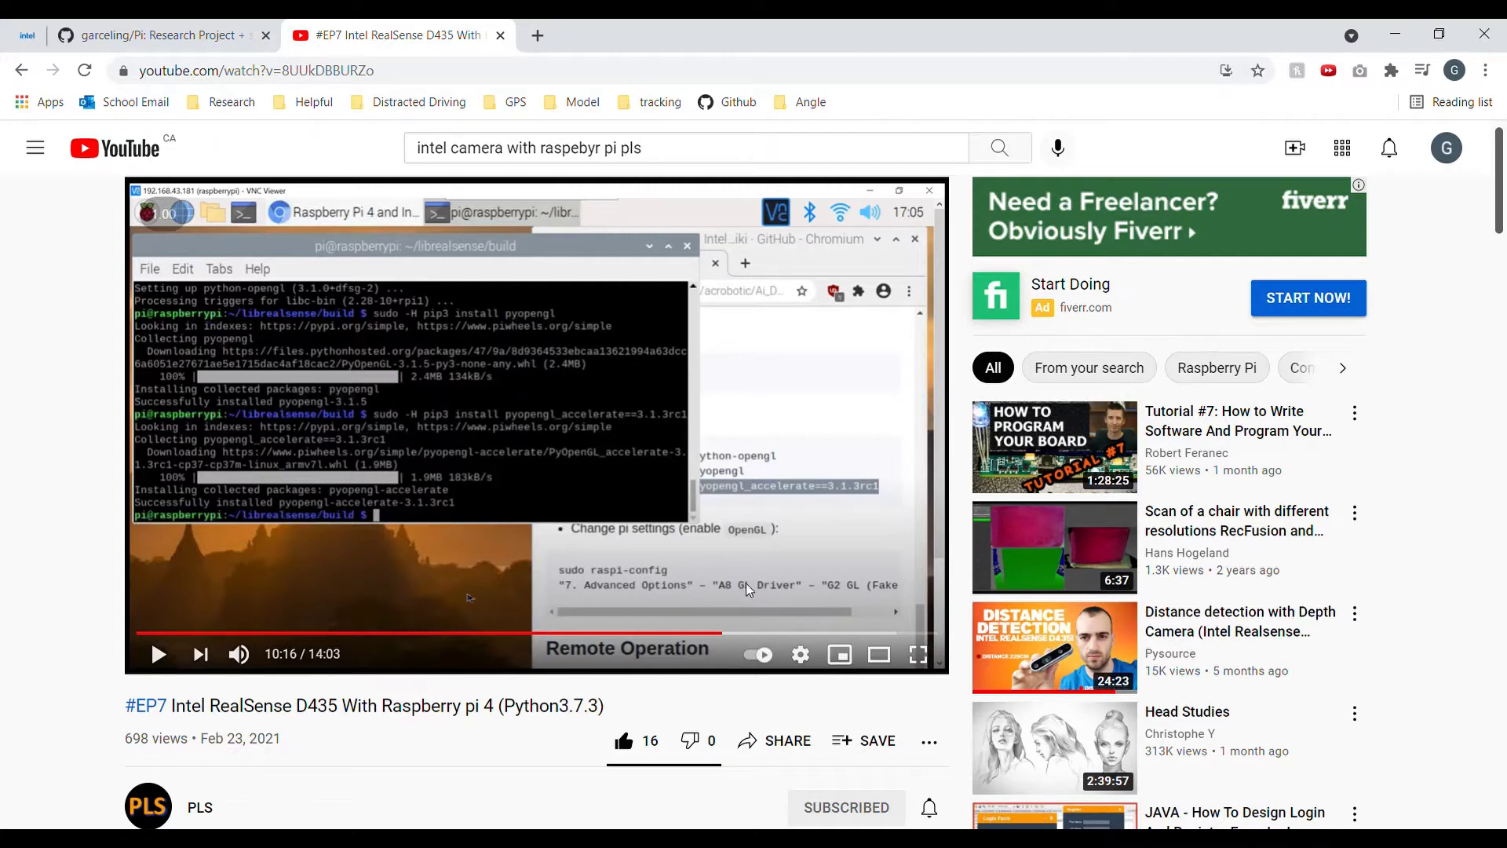
- Skip the tutorial ahead to 11:14 and scroll down to the description's reference links
click(746, 632)
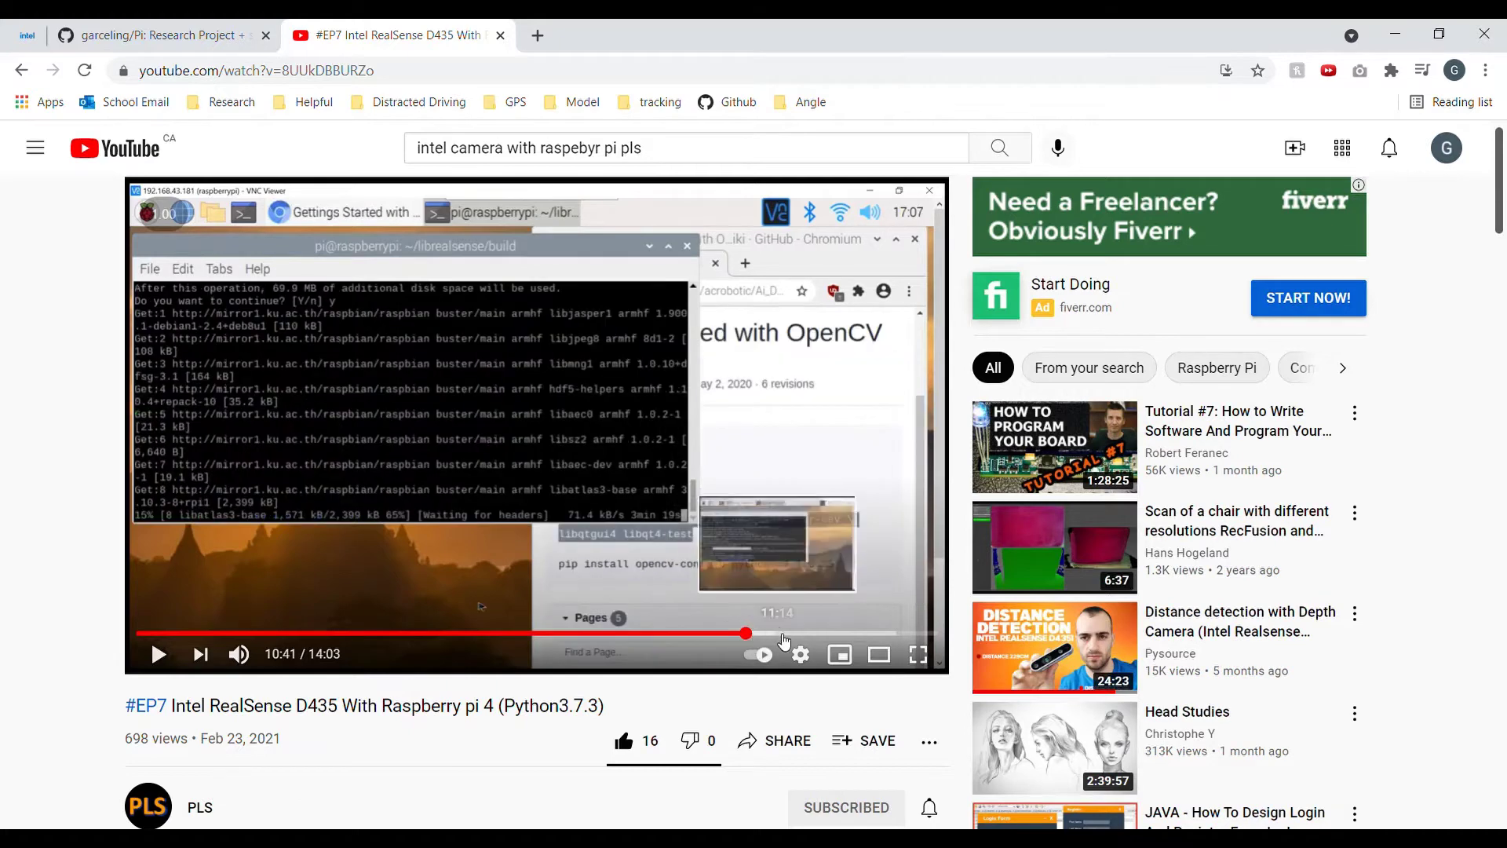
click(783, 634)
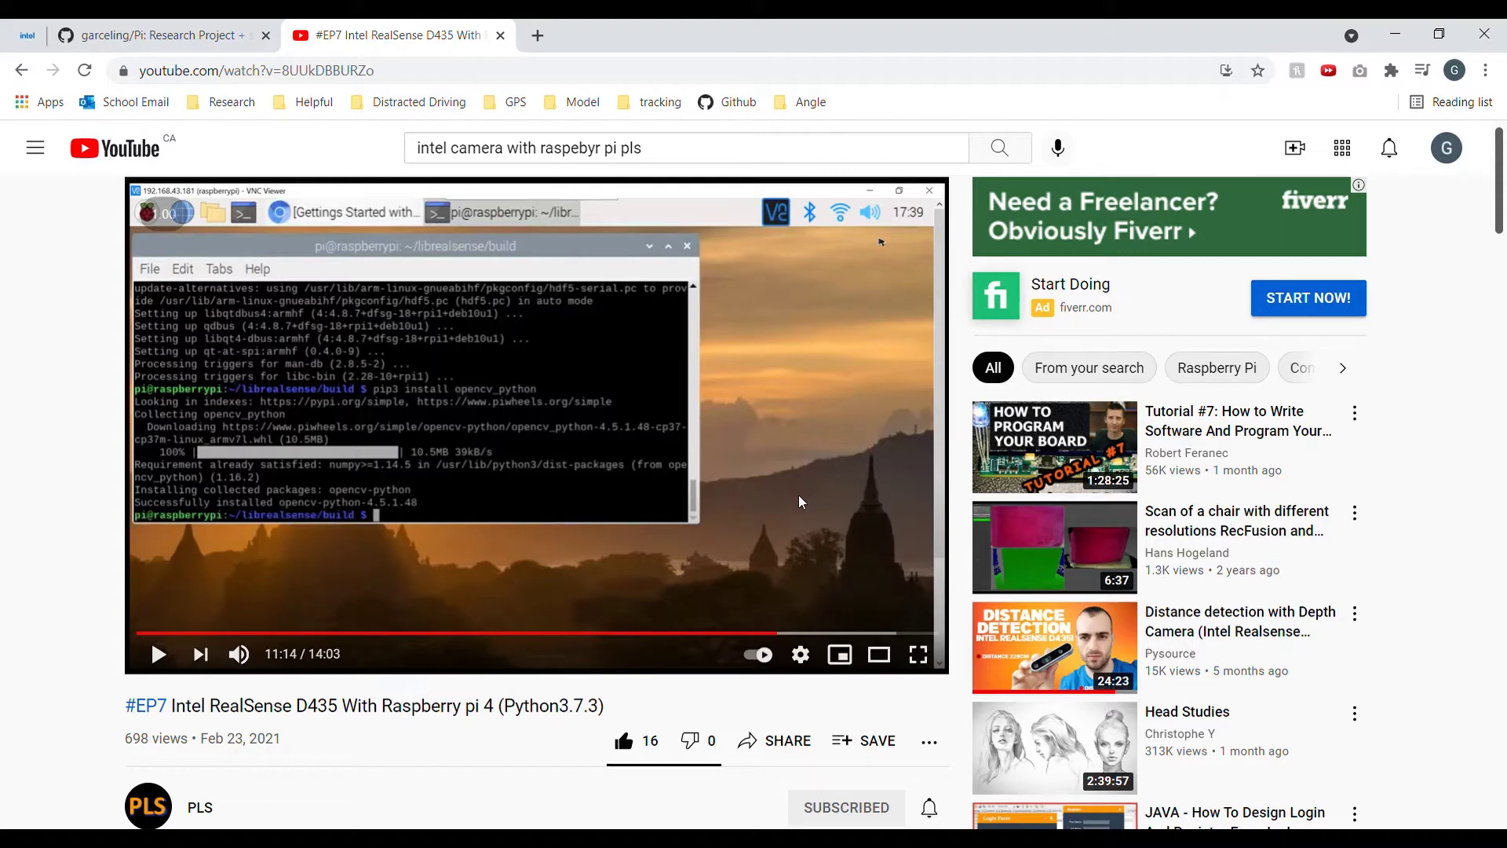
scroll(559, 490, down, 5)
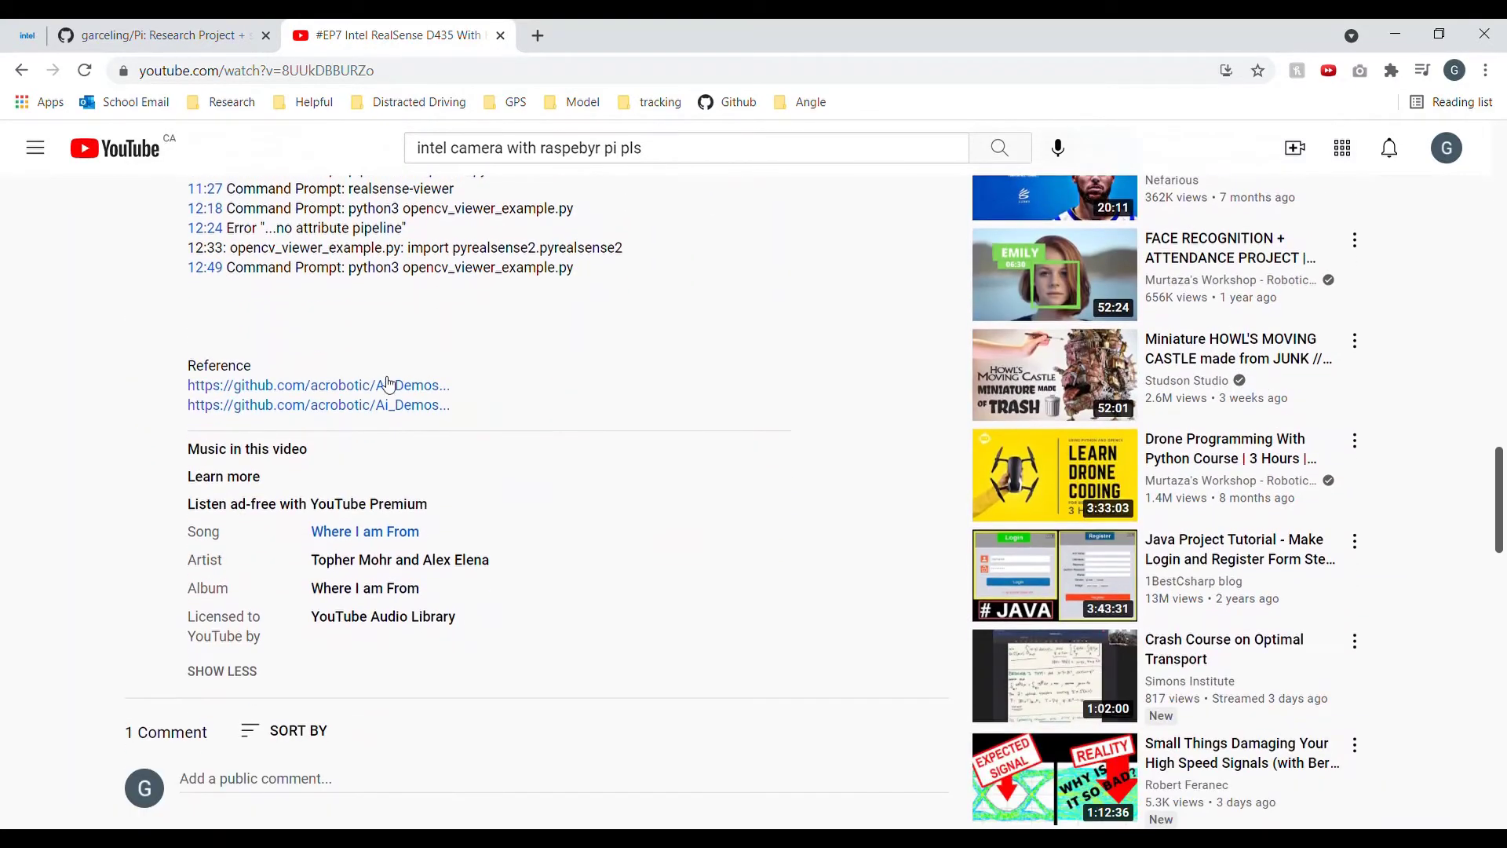
- Open the GitHub reference repository's Distance folder and read Camera_Install.txt
click(380, 393)
click(157, 34)
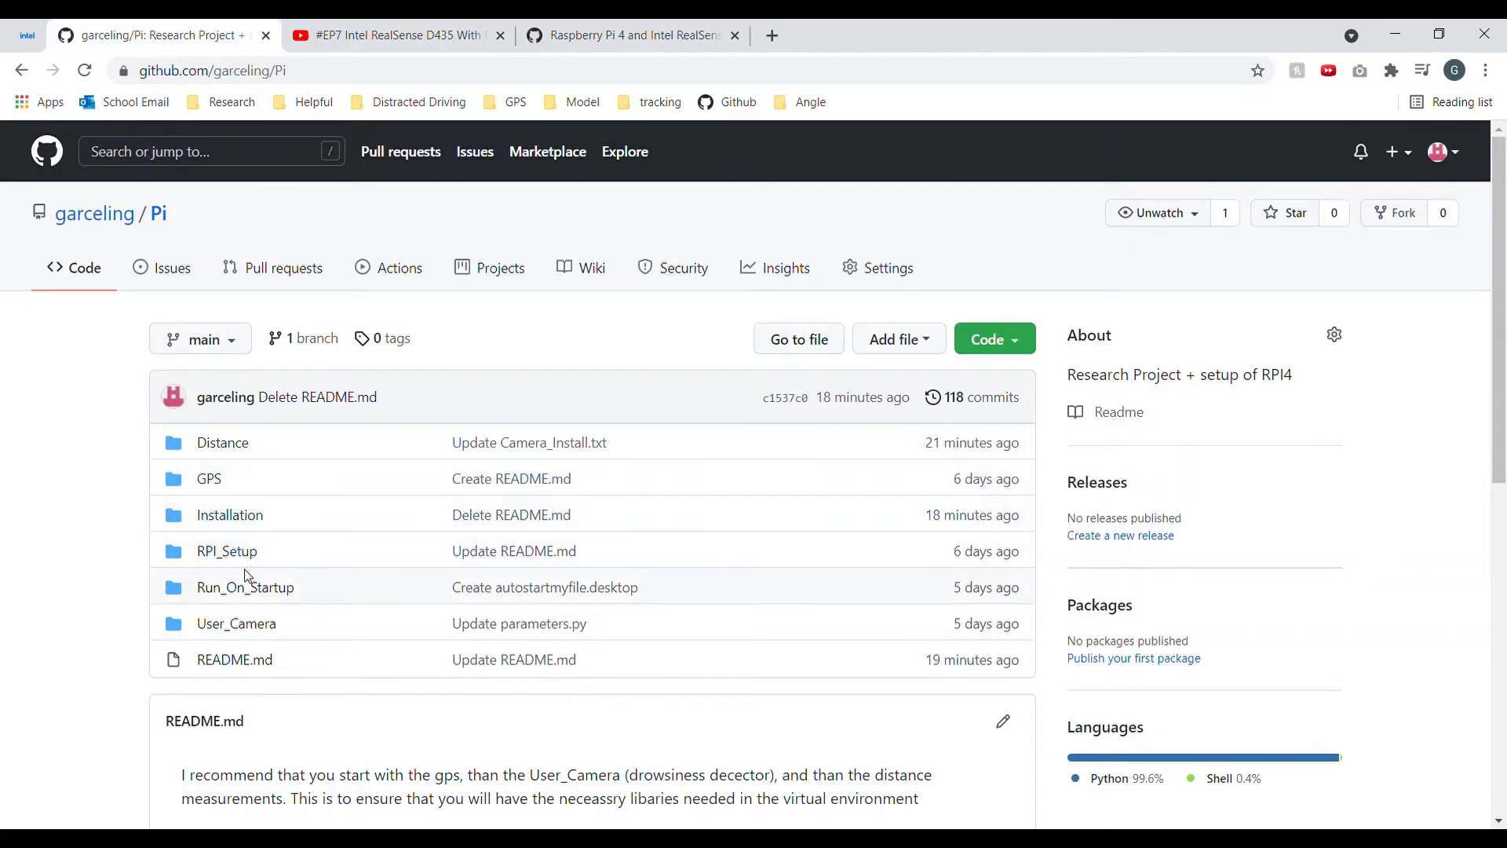
click(225, 443)
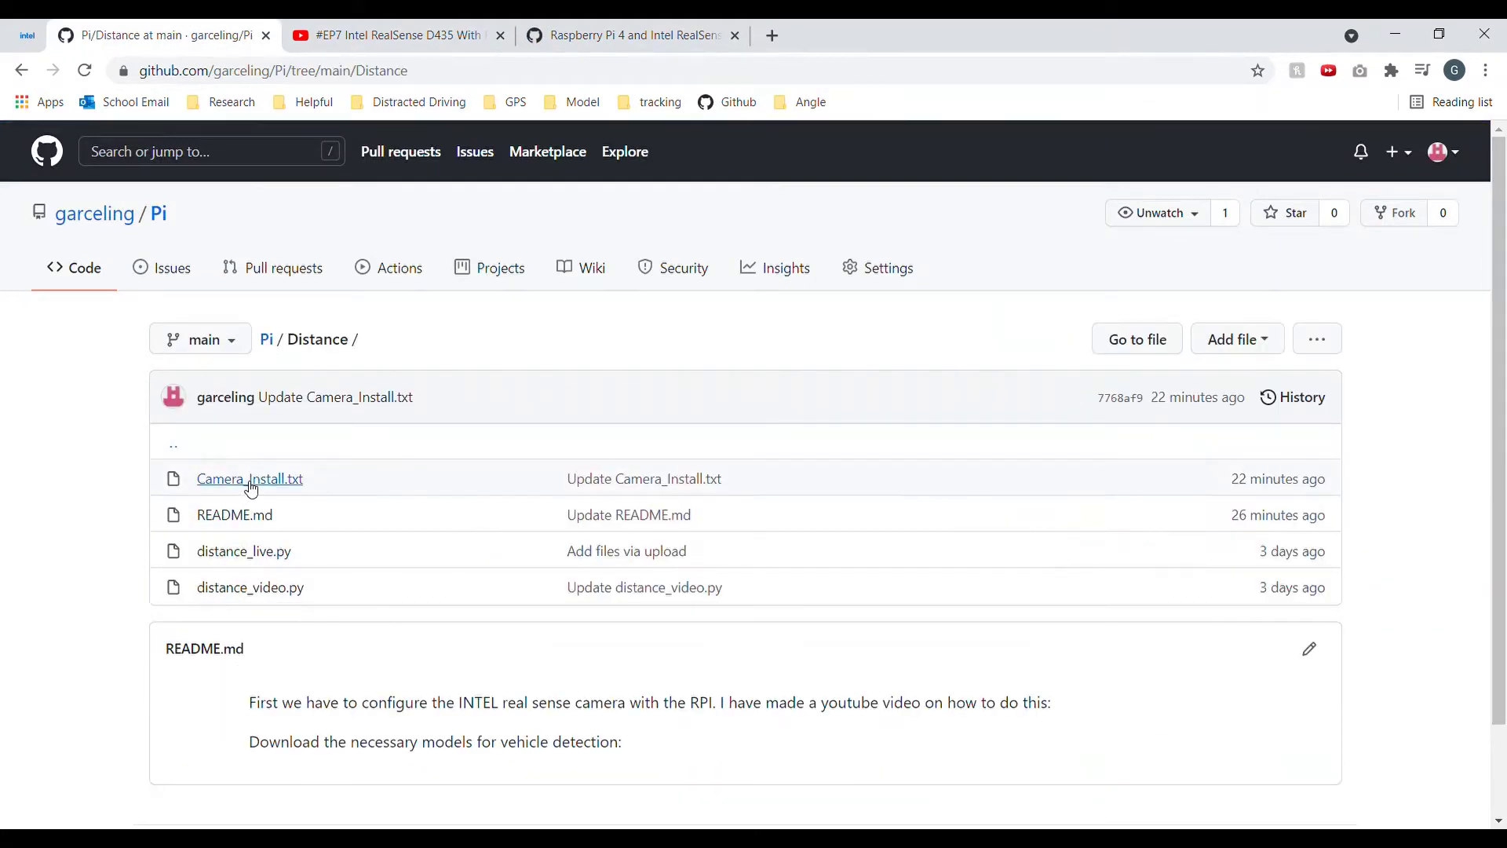
click(245, 480)
scroll(463, 526, down, 10)
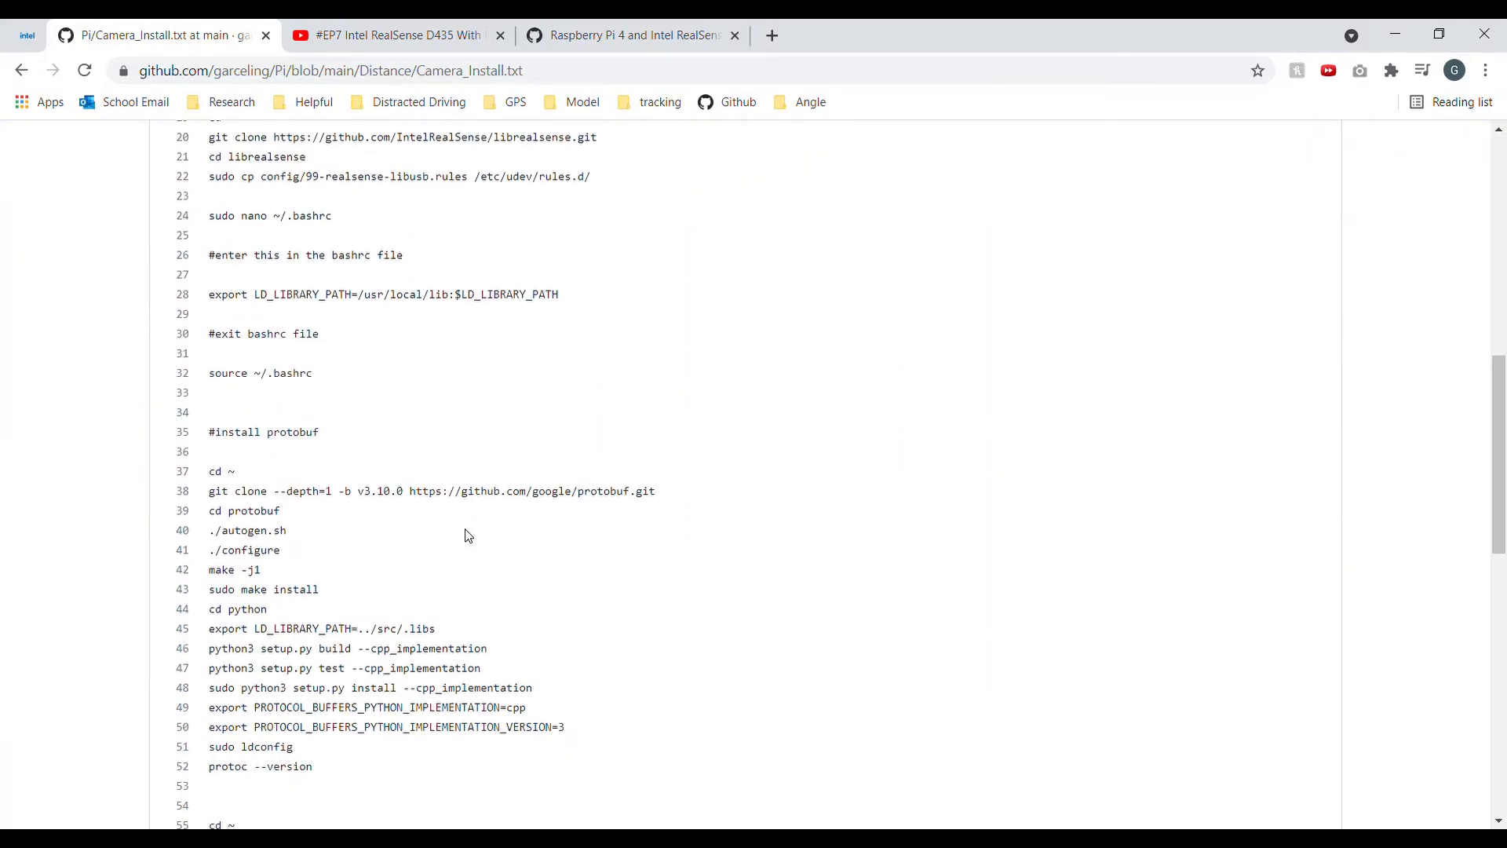
- On the Raspberry Pi 4 RealSense wiki, scroll through the build steps and highlight the make -j1 line
click(610, 28)
scroll(490, 507, down, 12)
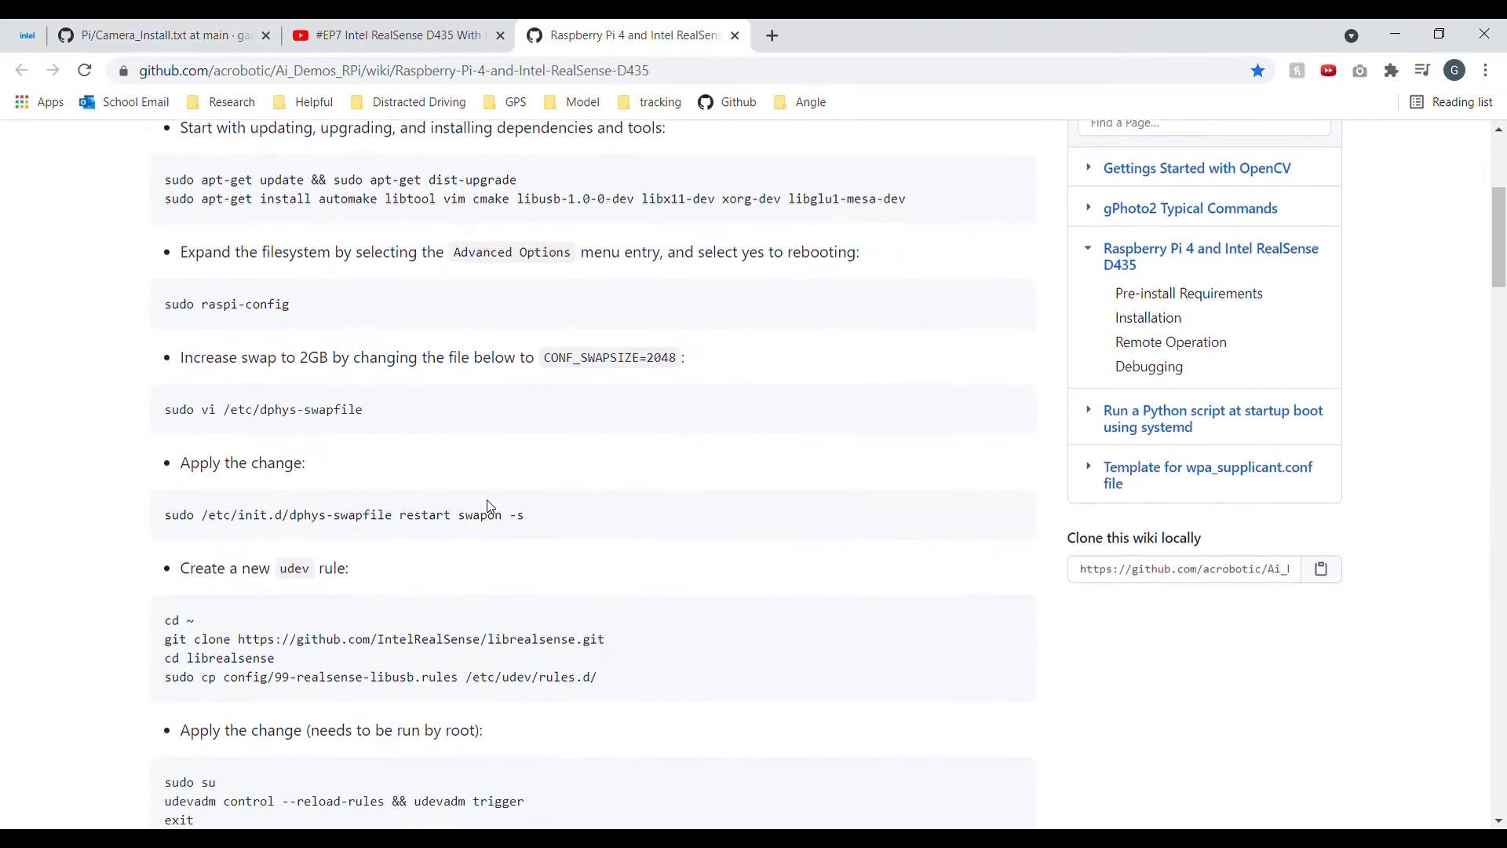
scroll(489, 506, down, 6)
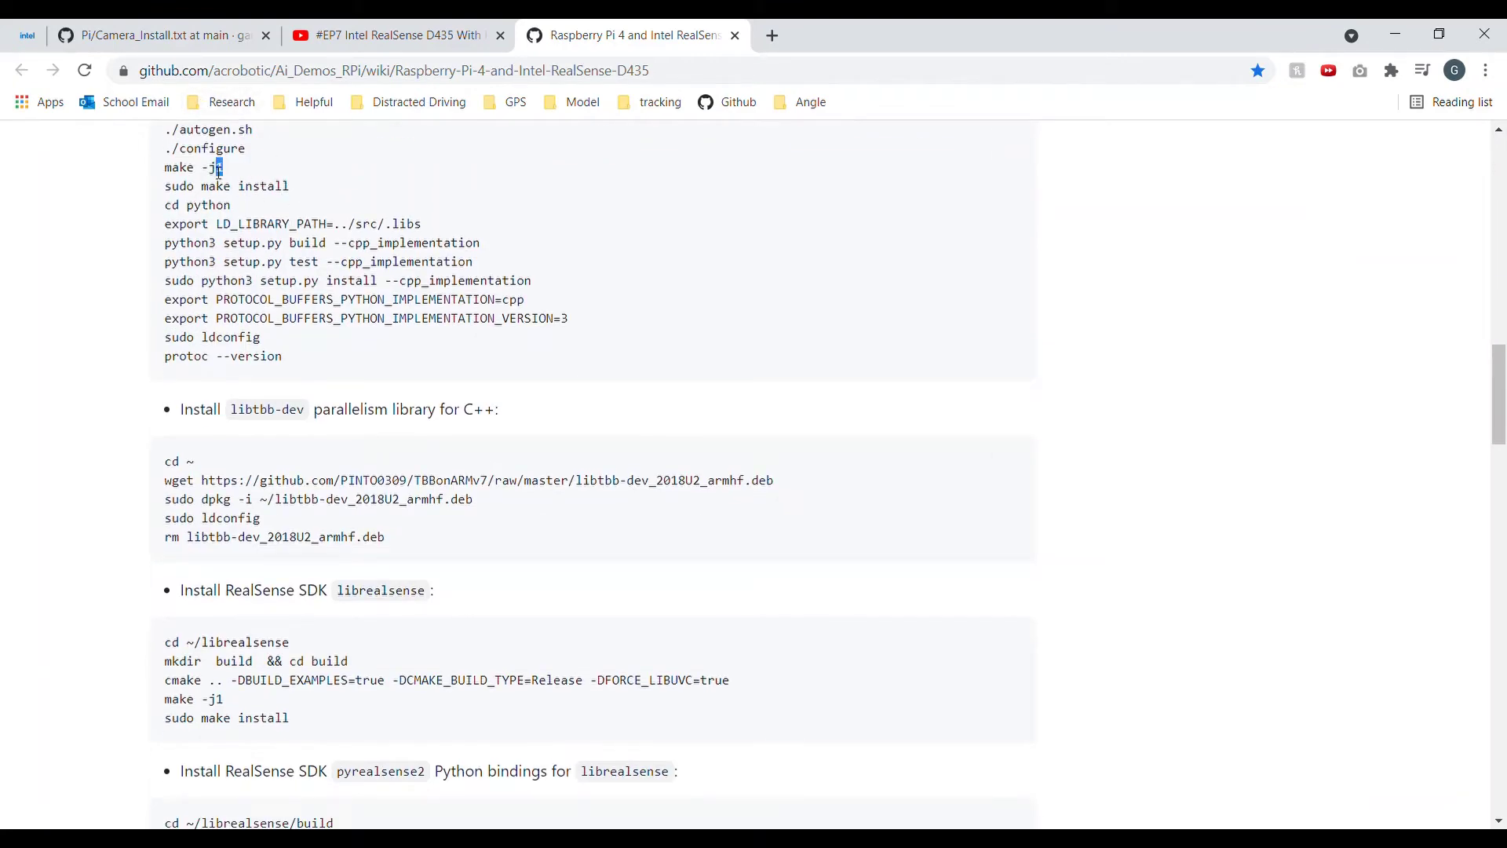
drag(223, 167, 156, 171)
scroll(387, 321, down, 4)
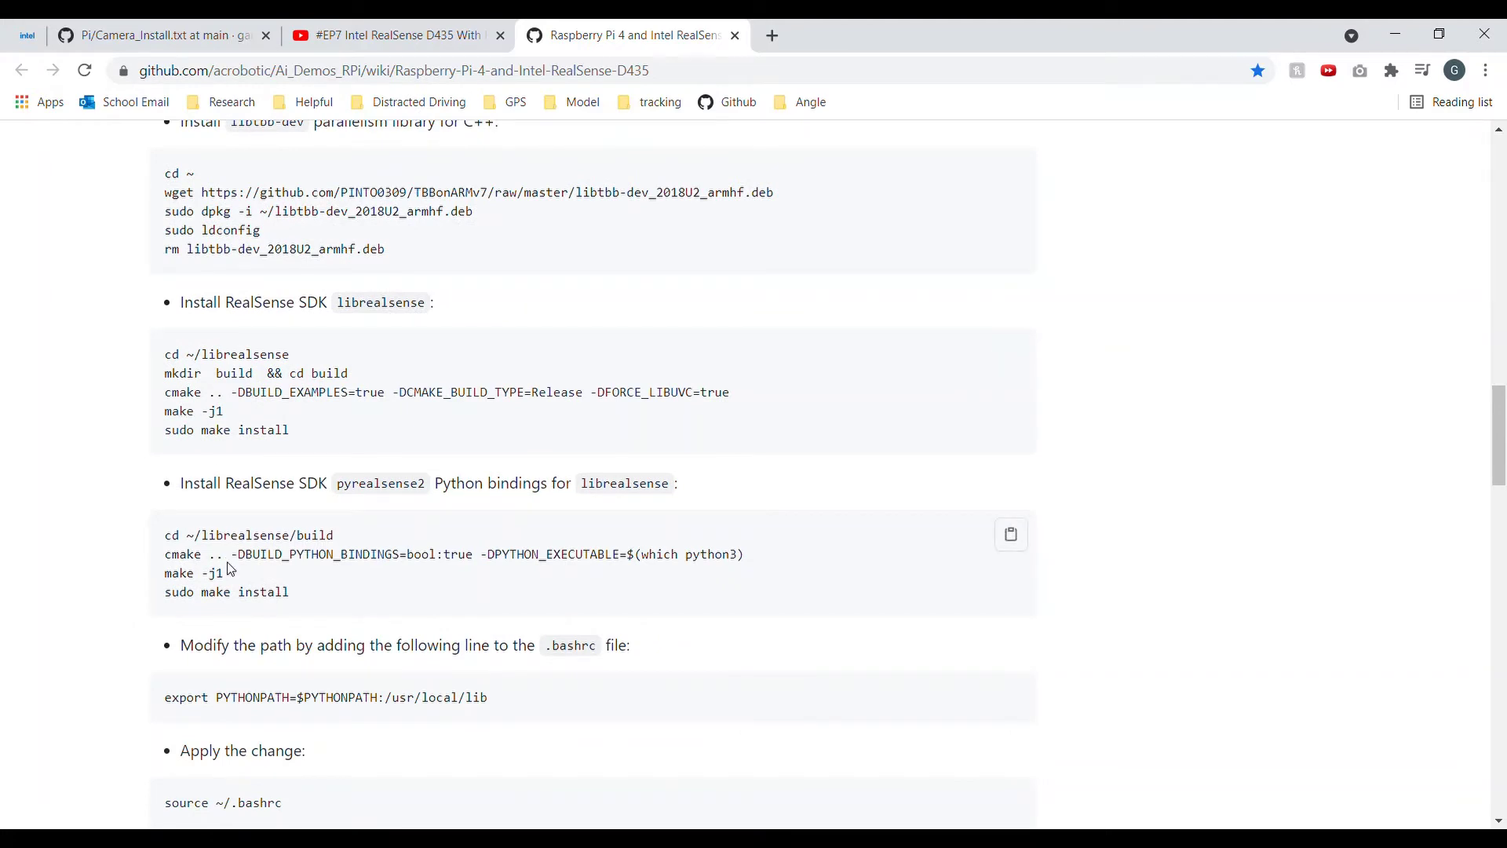
scroll(228, 553, down, 3)
scroll(236, 555, down, 3)
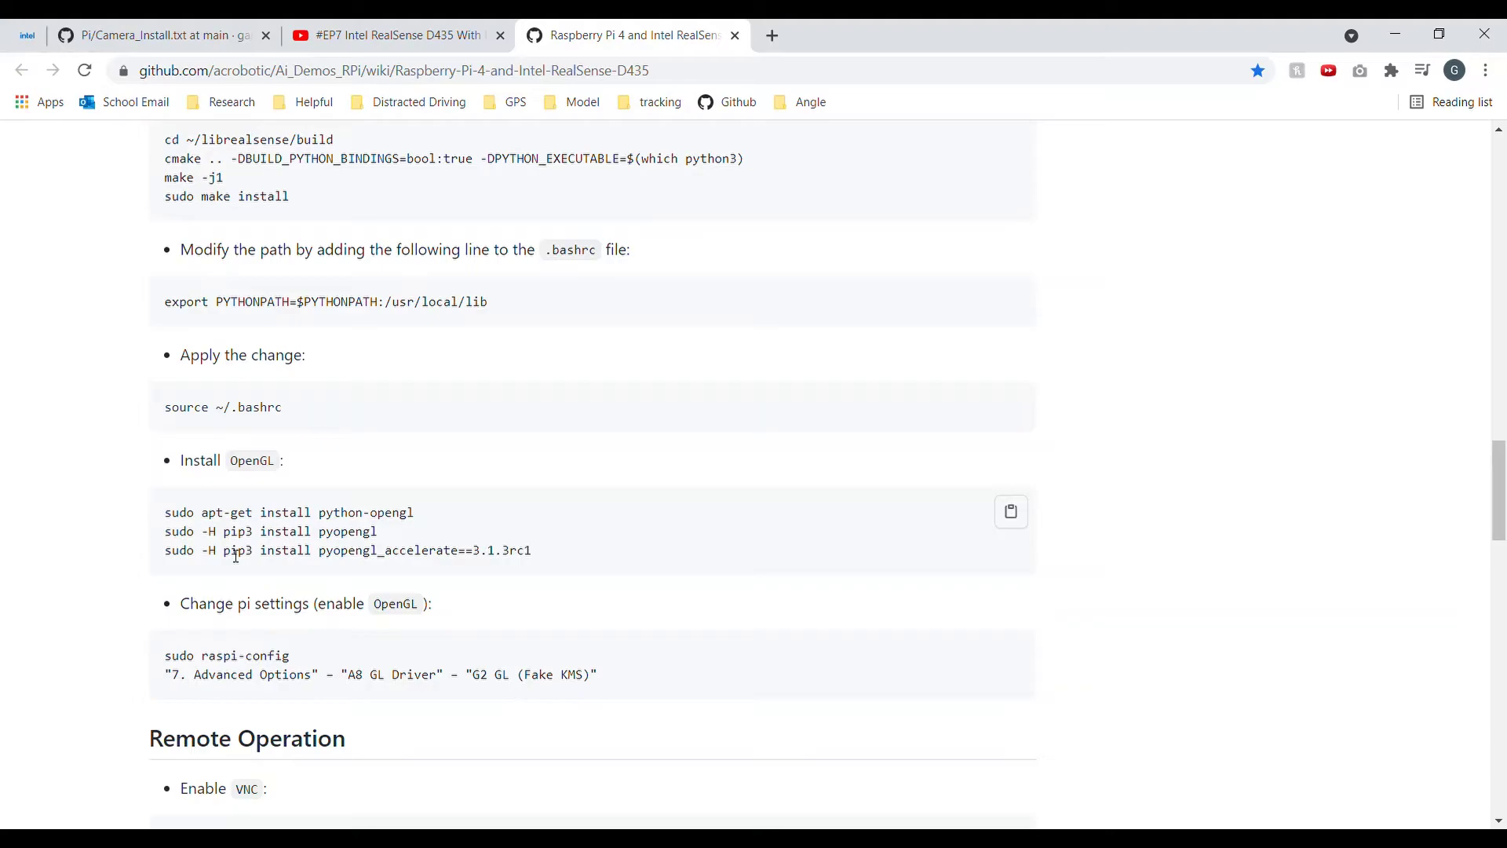
- Select the OpenGL install commands through raspi-config, then the steps from the PYTHONPATH export down
scroll(235, 555, down, 4)
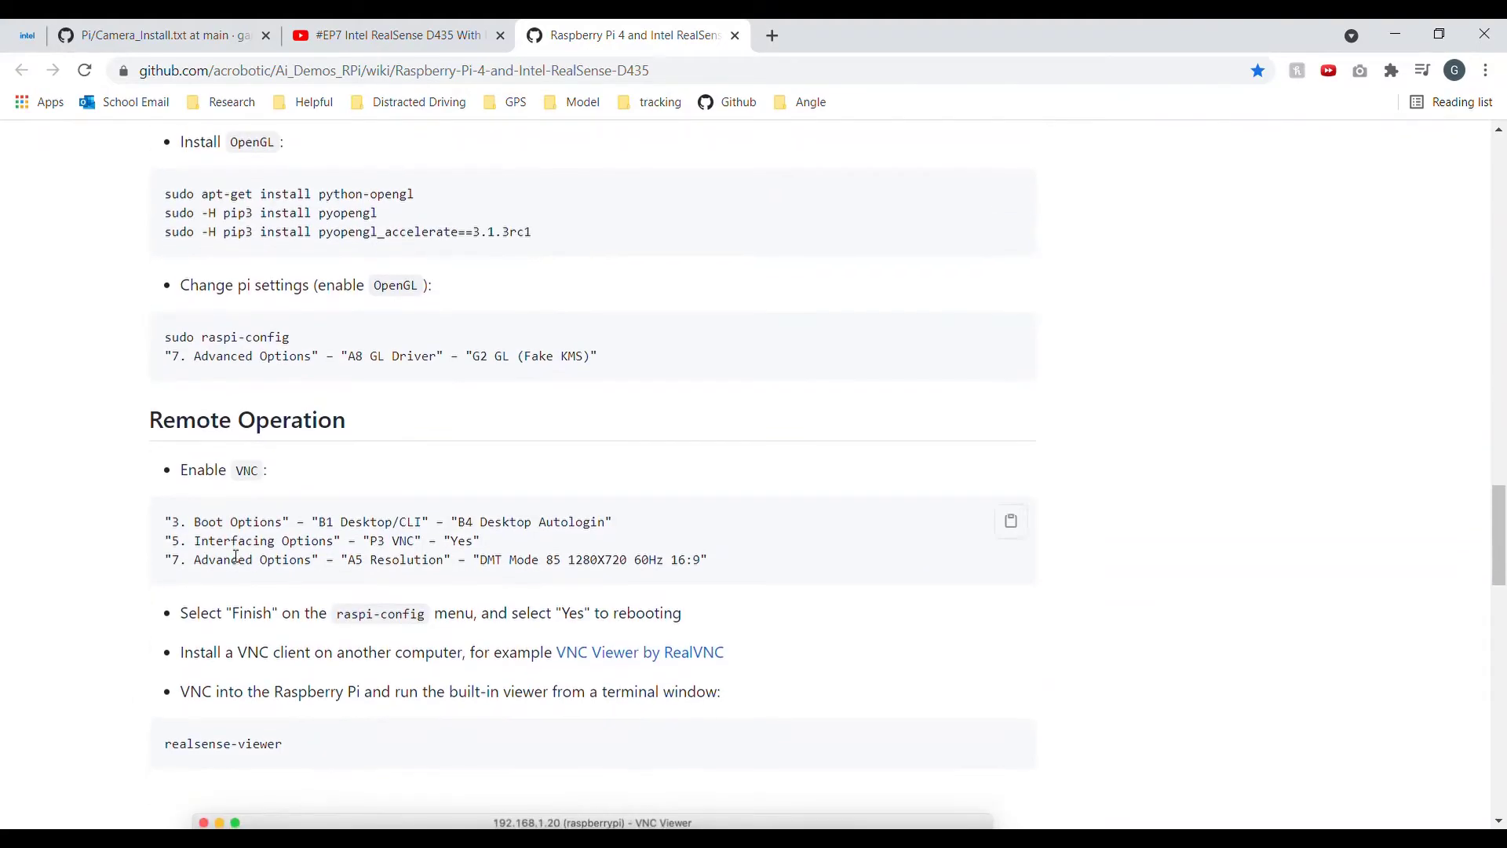
scroll(236, 555, down, 2)
scroll(404, 437, up, 4)
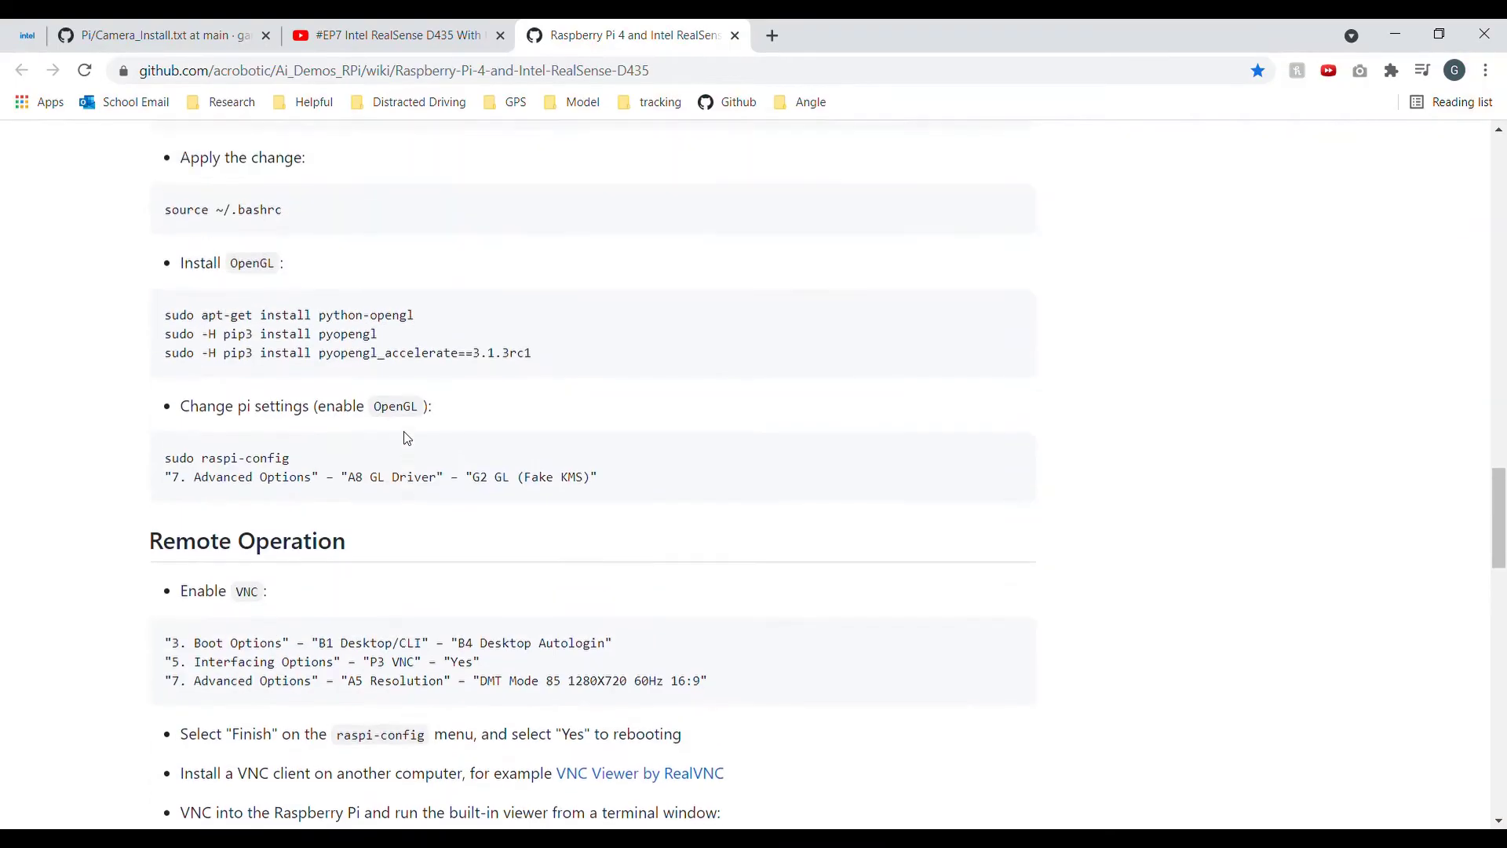
scroll(558, 508, up, 3)
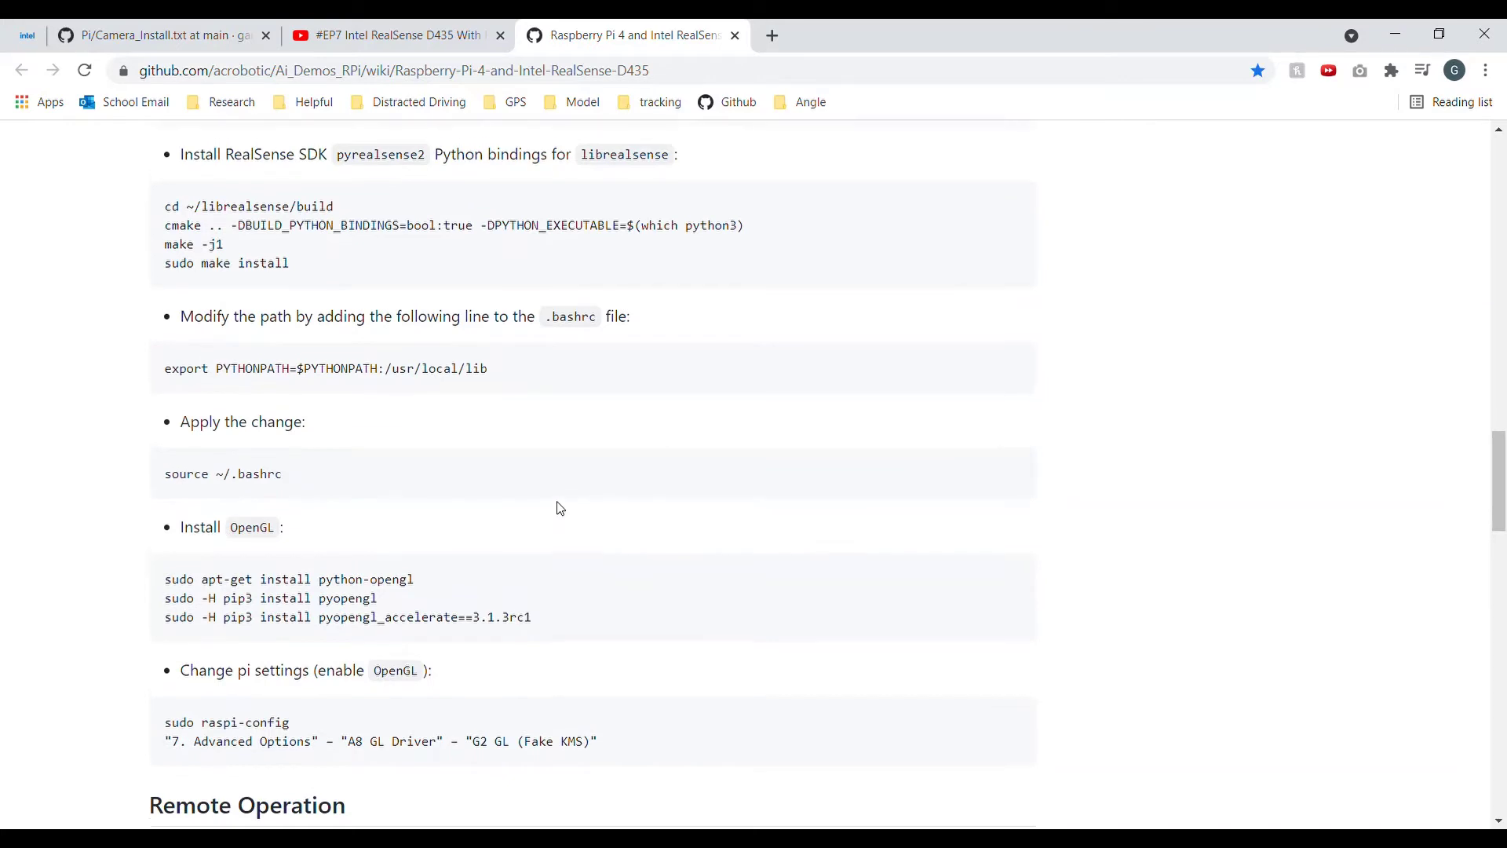
drag(616, 728, 196, 582)
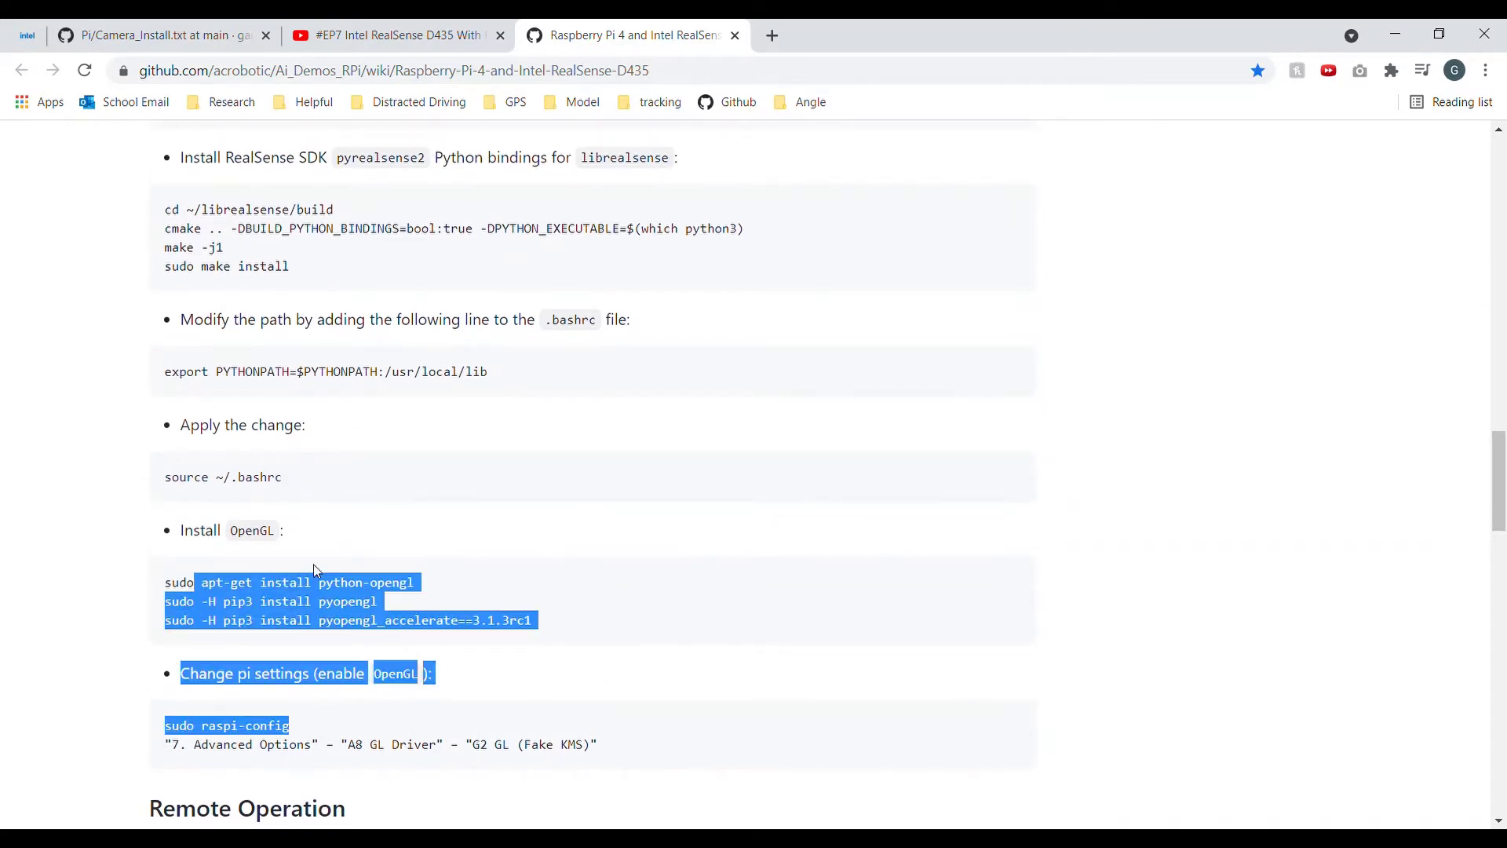
click(478, 497)
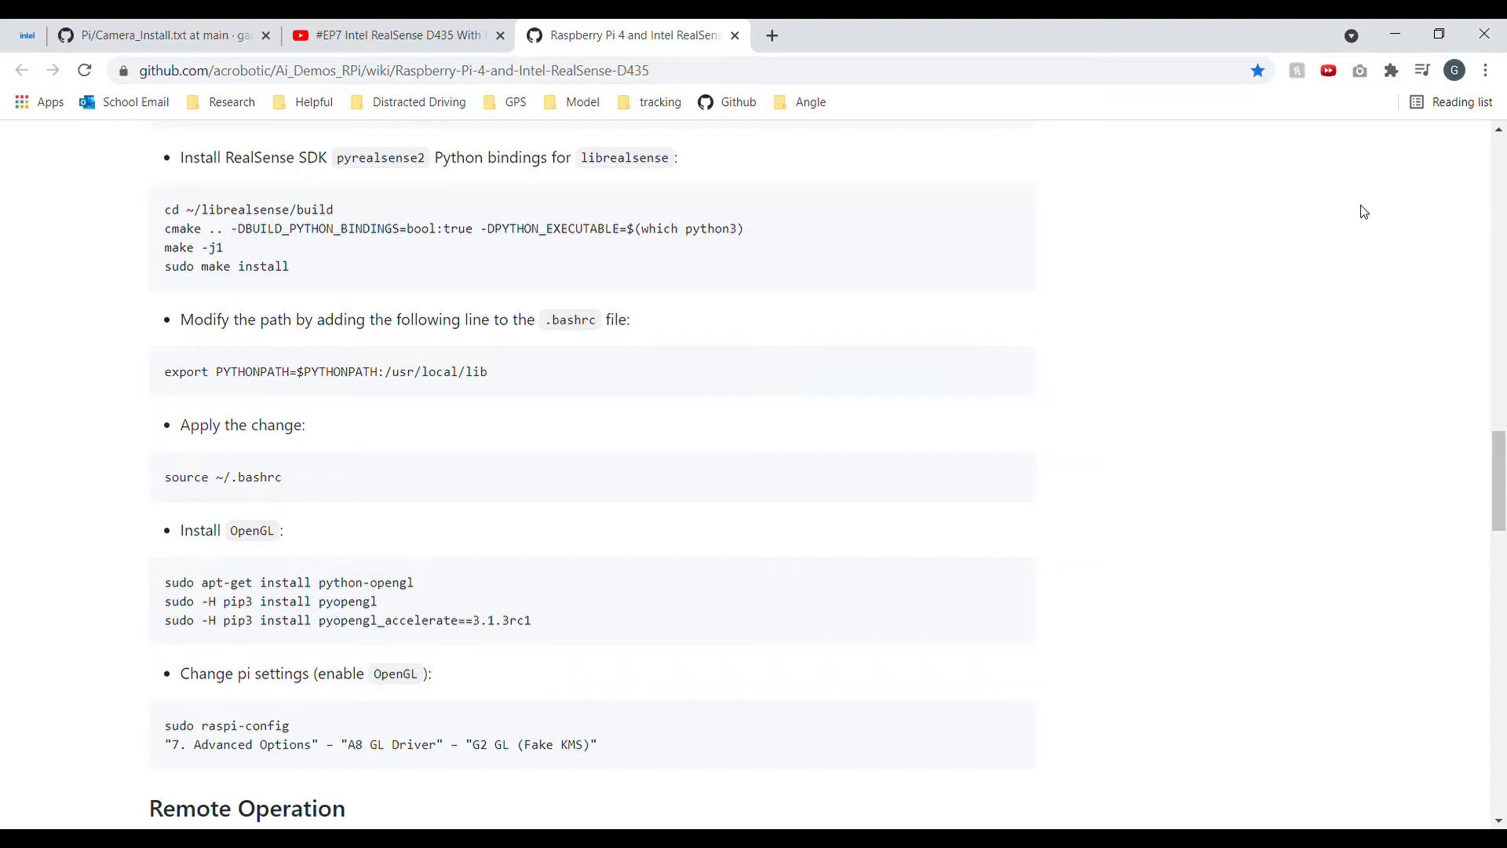
drag(673, 770, 110, 220)
- In a fresh terminal, enter tflite1/ and activate the tflite1-env virtual environment
click(1221, 360)
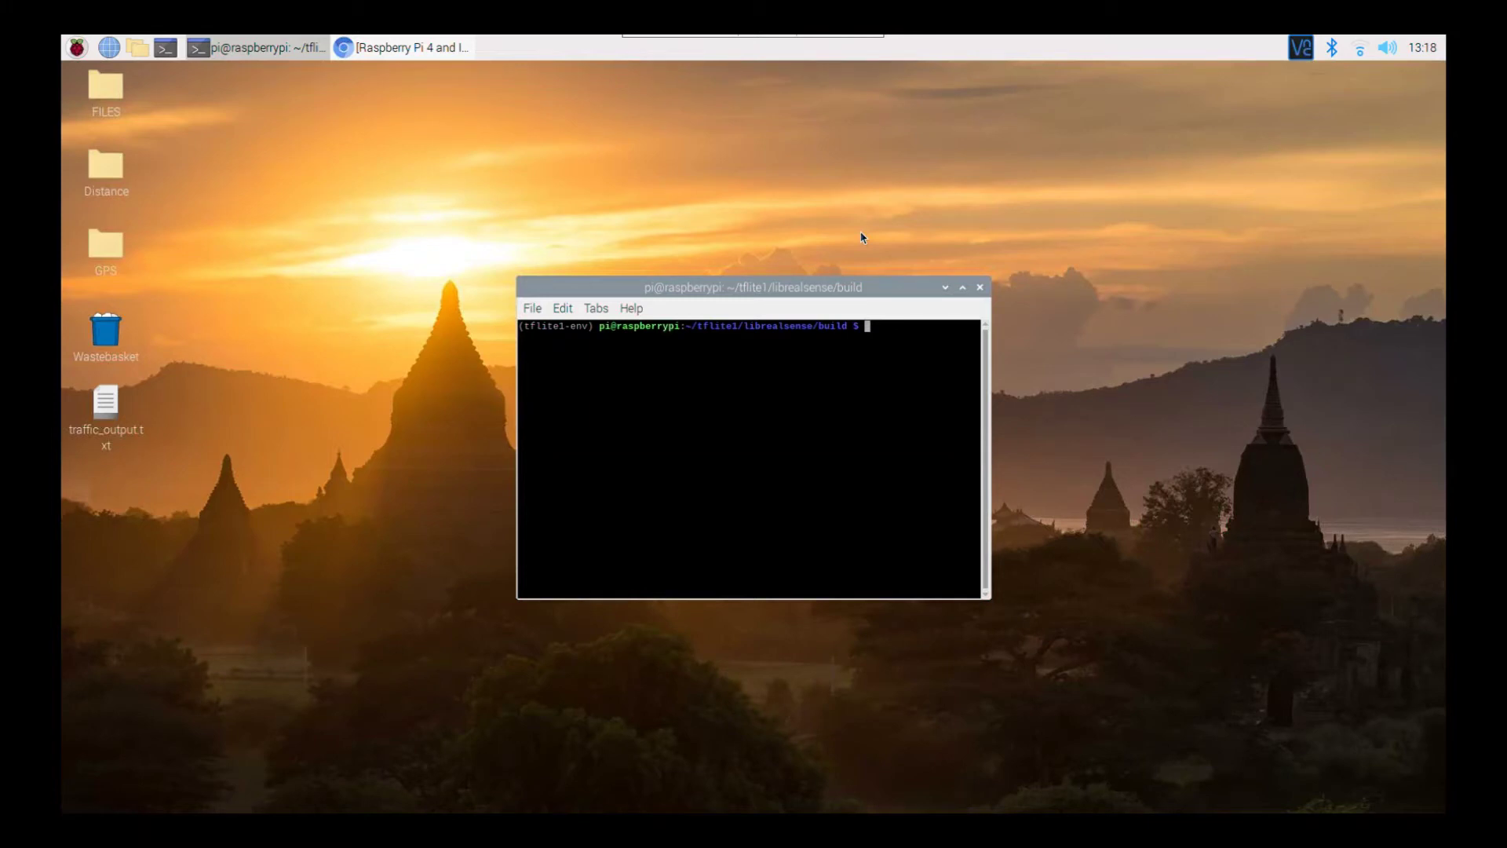
click(979, 289)
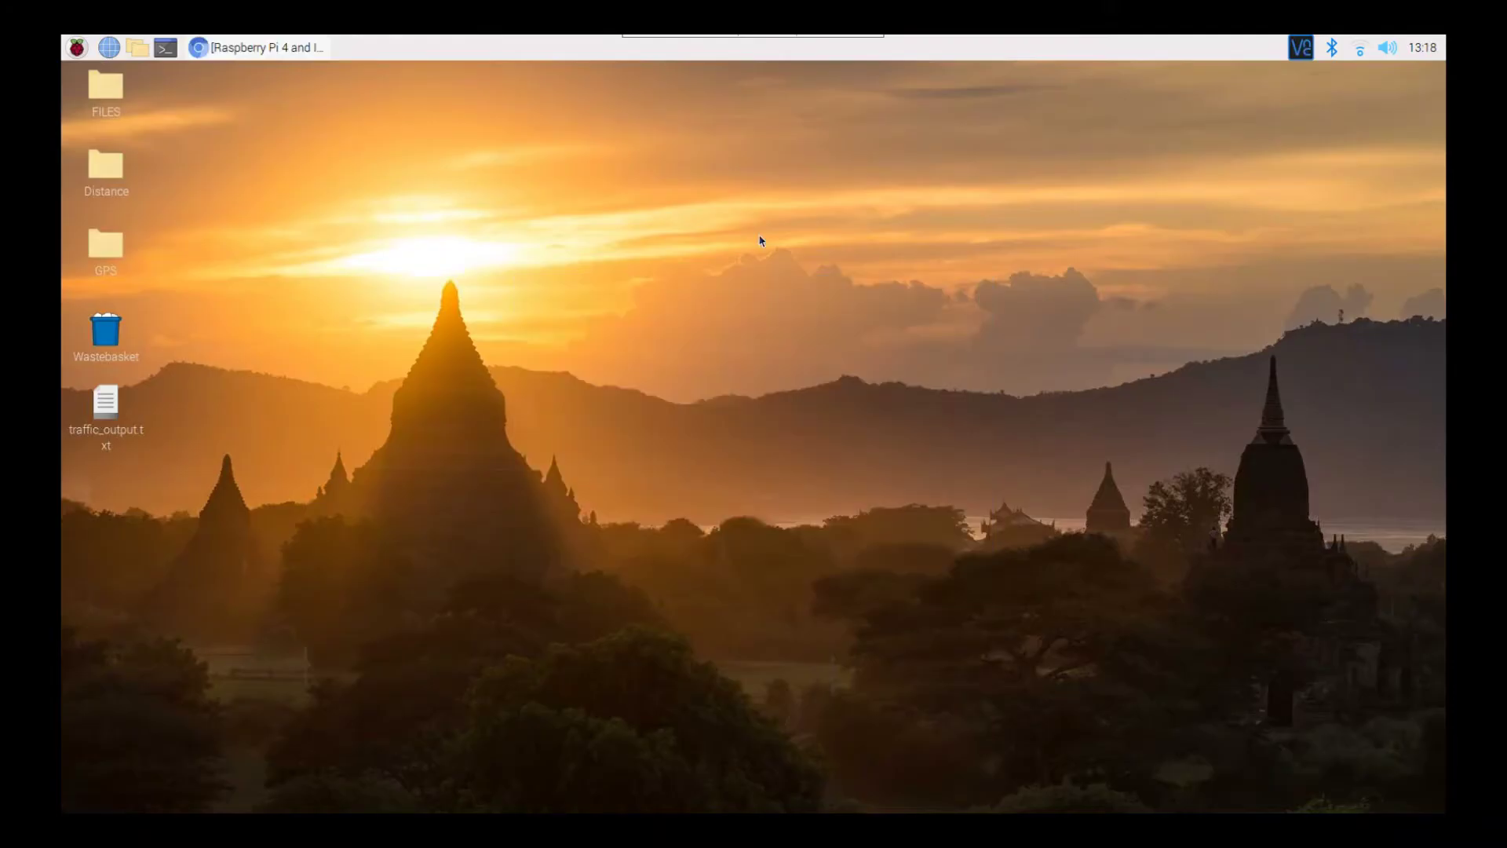
click(168, 49)
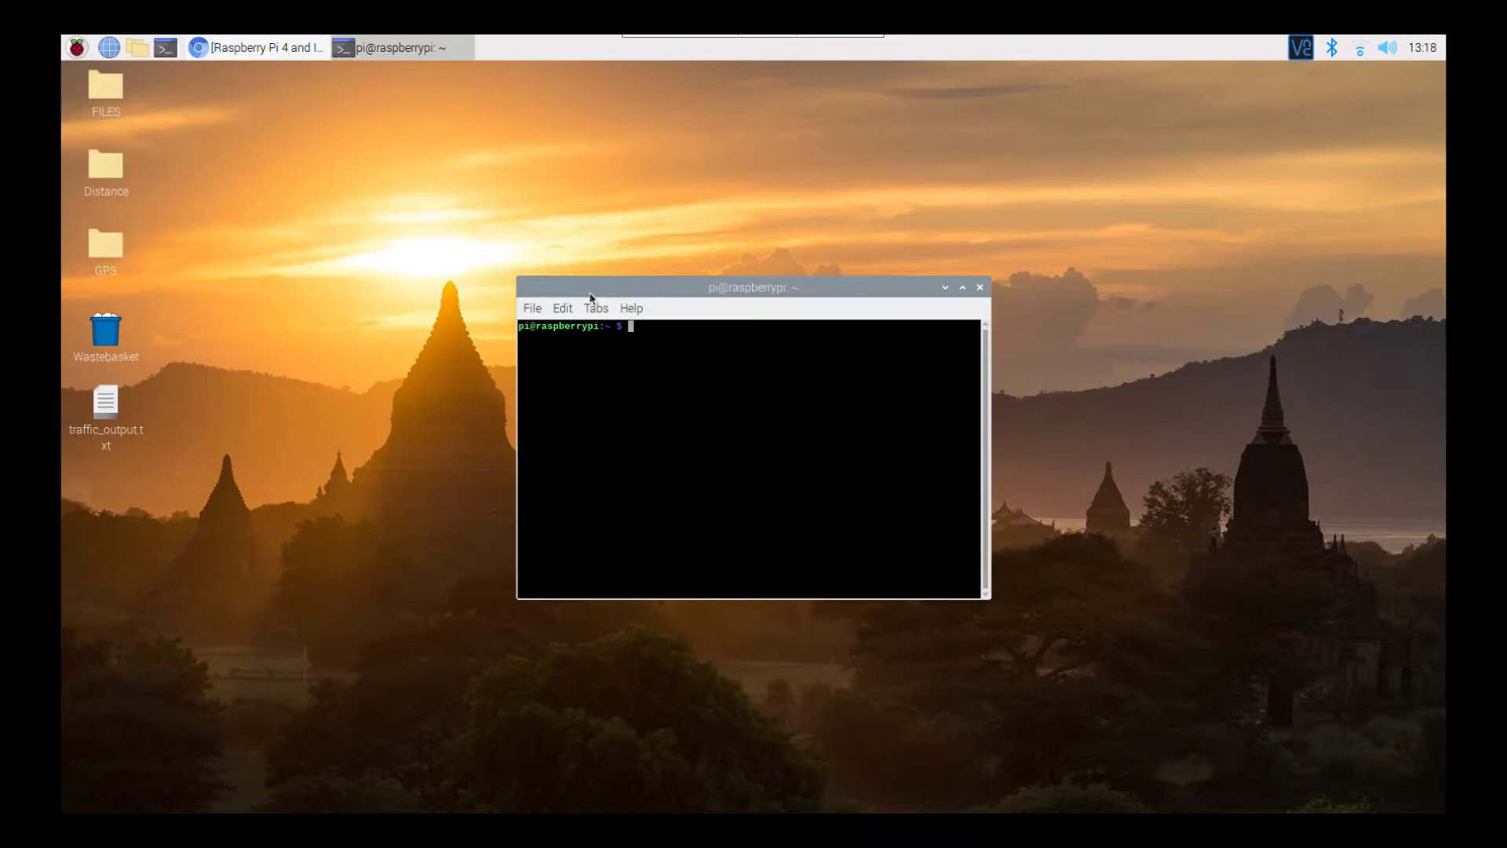
text(cd t)
text(liq)
key(BackSpace)
key(BackSpace)
key(BackSpace)
text(flite1/)
key(Return)
text(source )
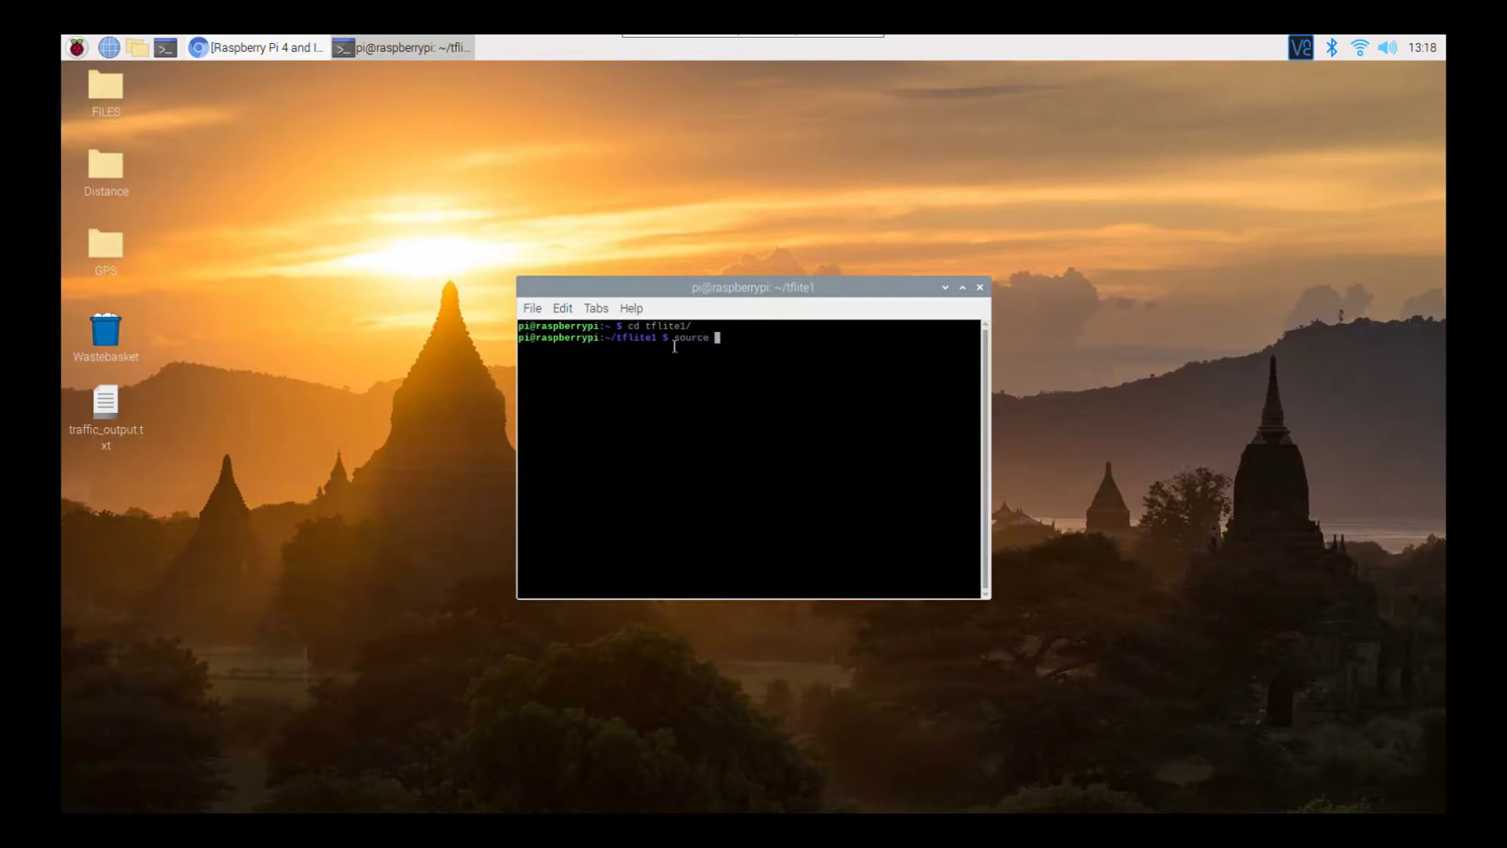
text(tflite1-env/bin/activate)
key(Return)
- Change into librealsense/build and launch realsense-viewer
text(cd li)
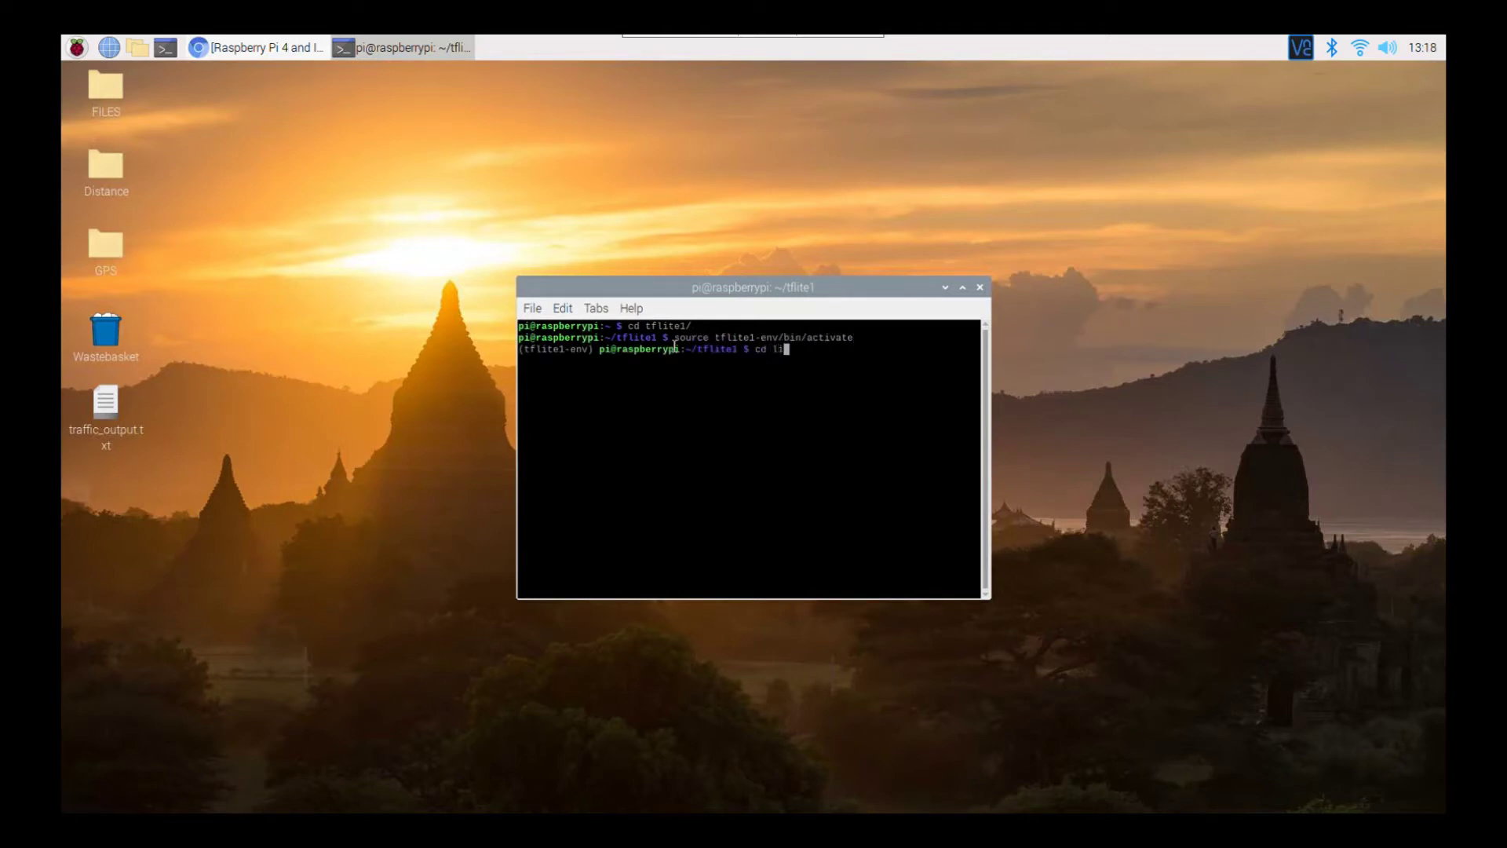
key(Tab)
text(b)
key(Tab)
key(Return)
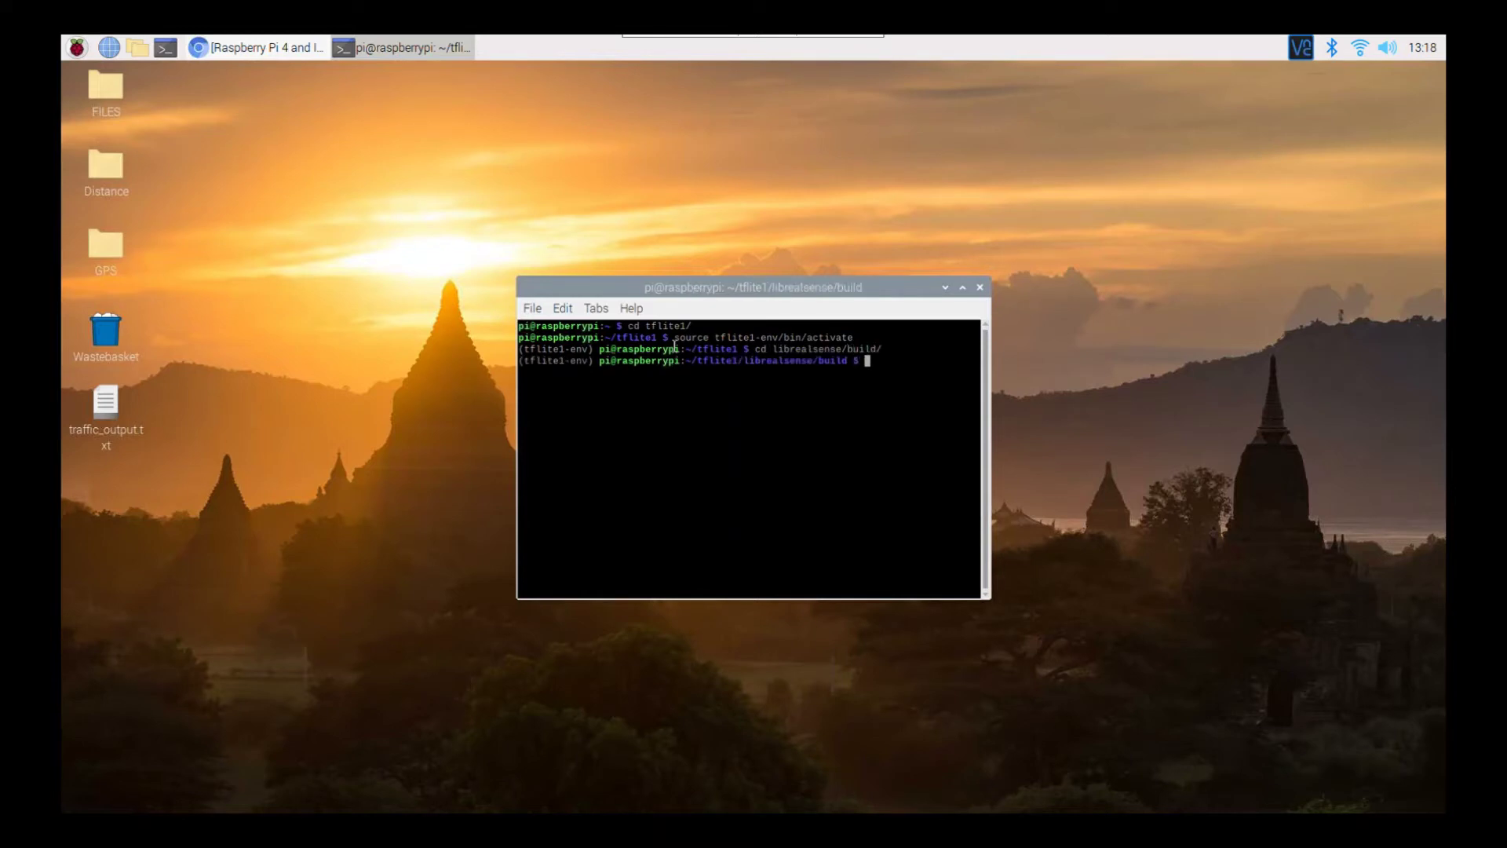
text(realsense-viewer)
key(Return)
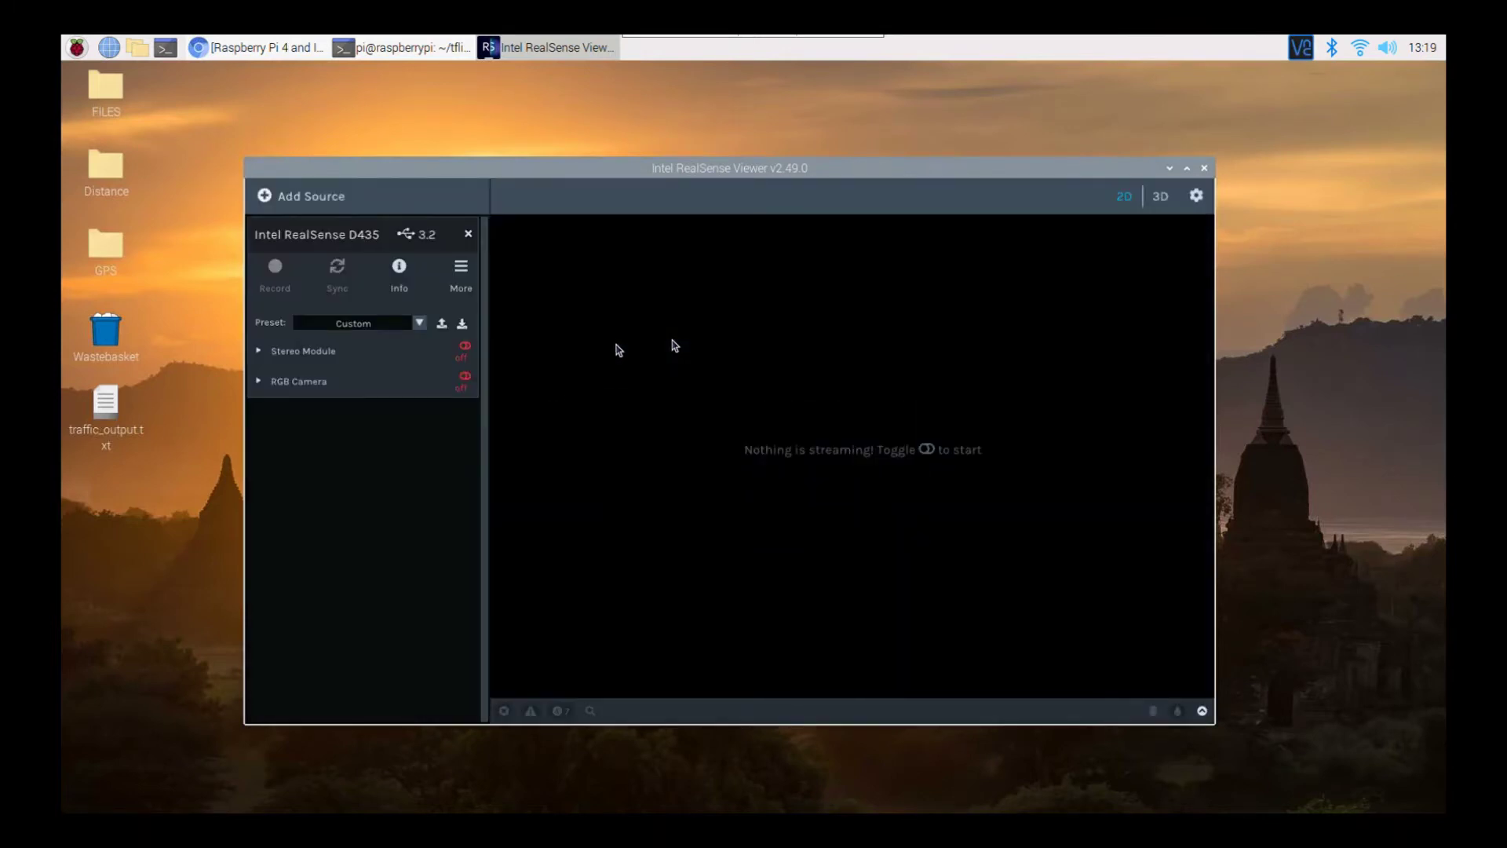
- Turn on the Stereo Module and RGB Camera streams, view the 3D point cloud, then close the viewer
click(465, 346)
click(465, 377)
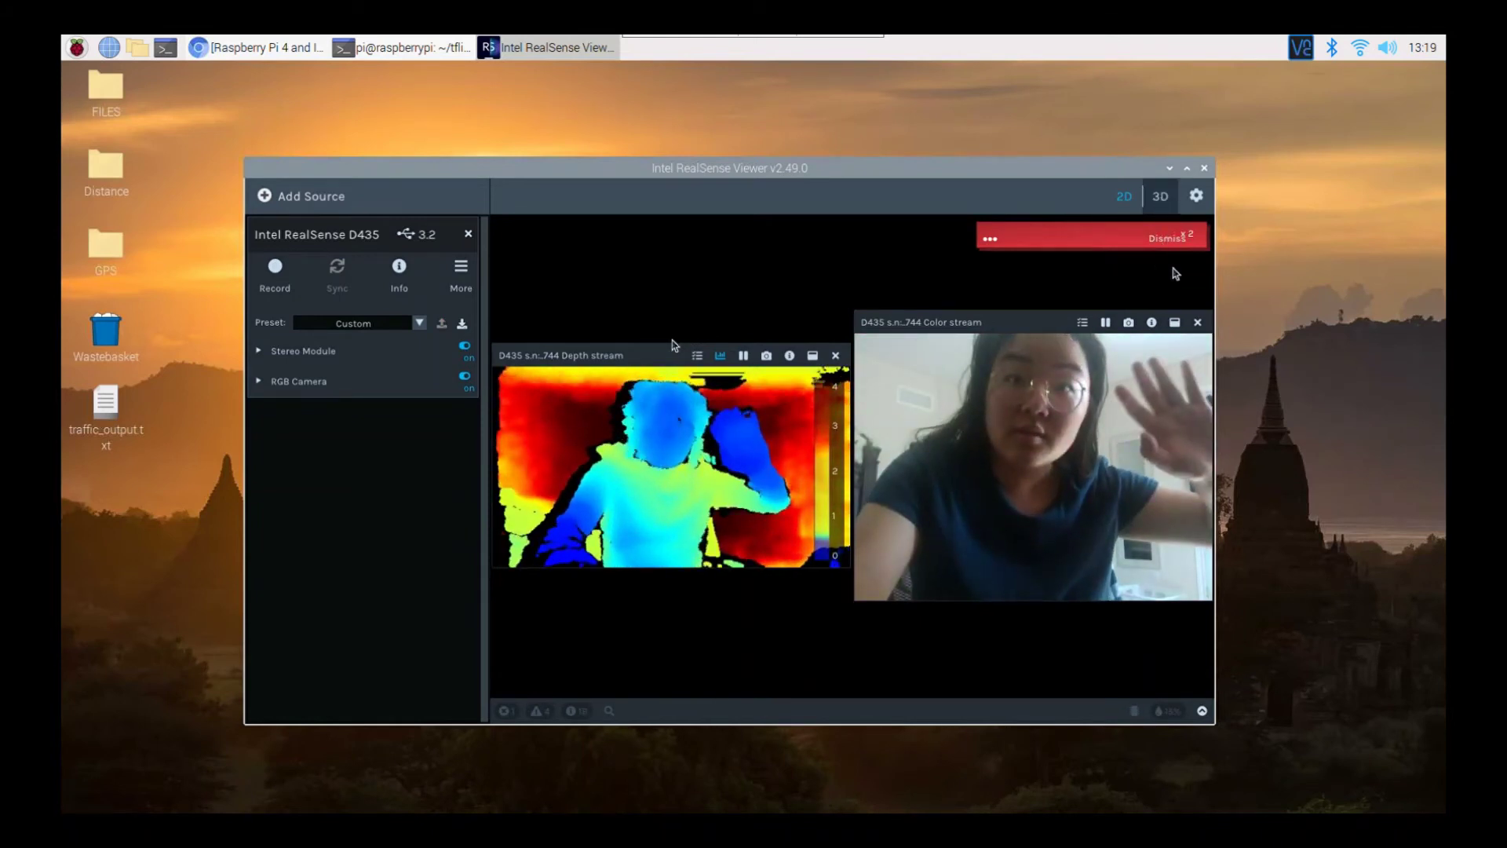
click(1160, 196)
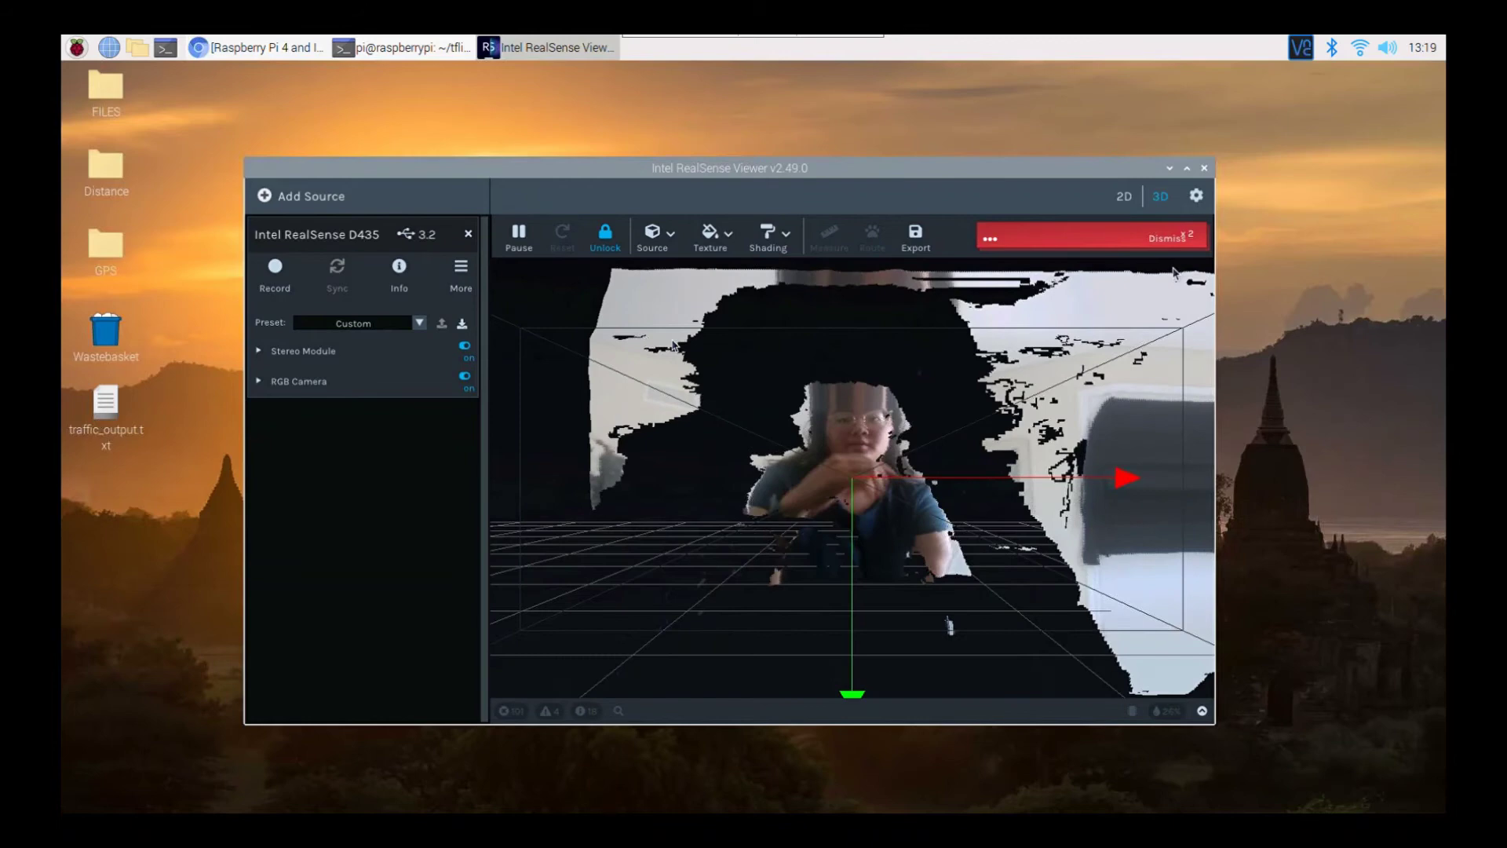
click(1204, 168)
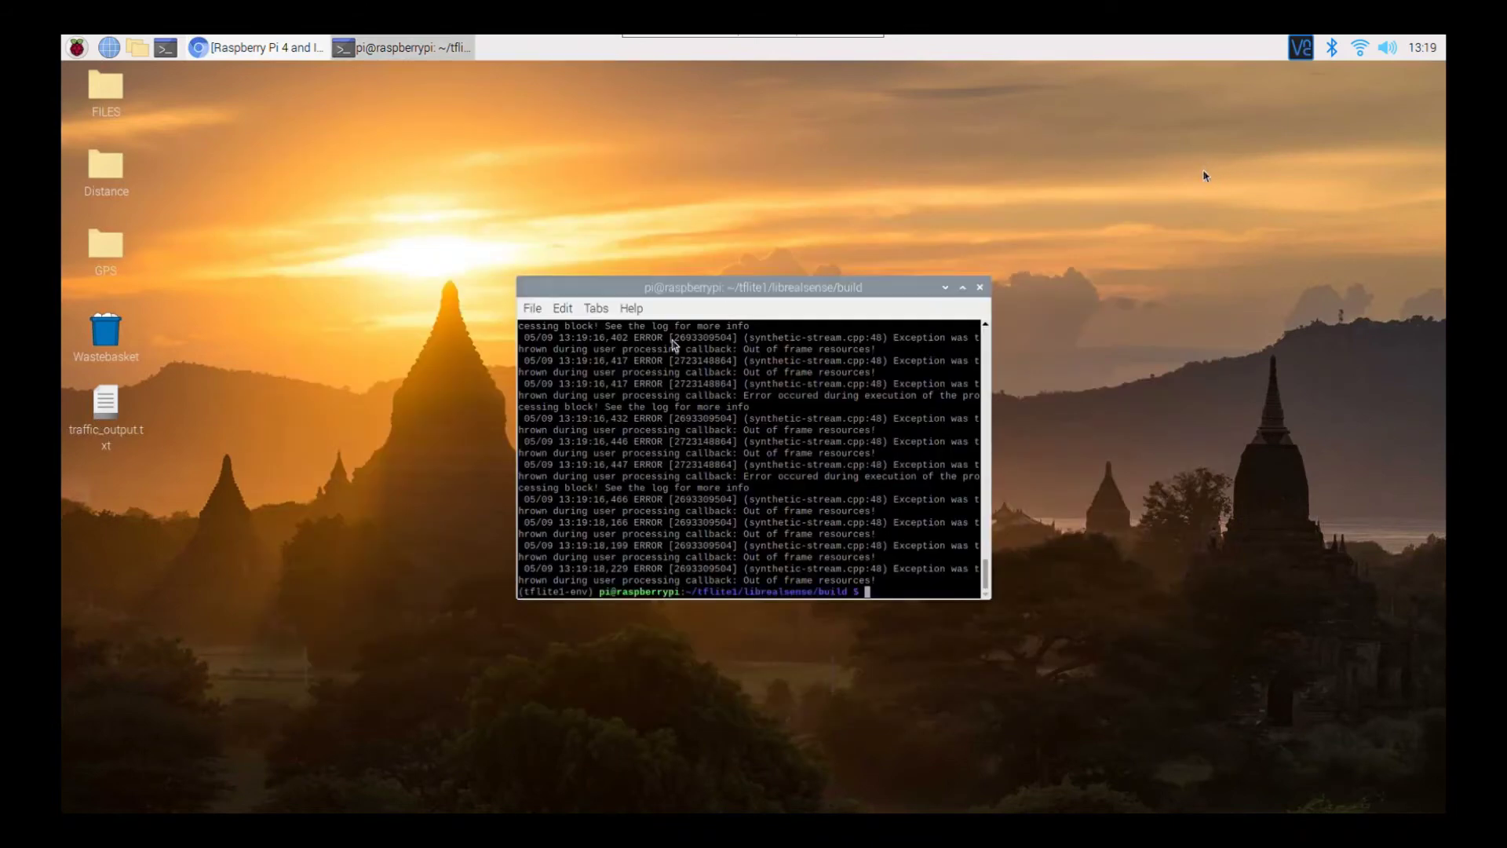
- Run clear to wipe the viewer's error output from the terminal
text(clear)
key(Return)
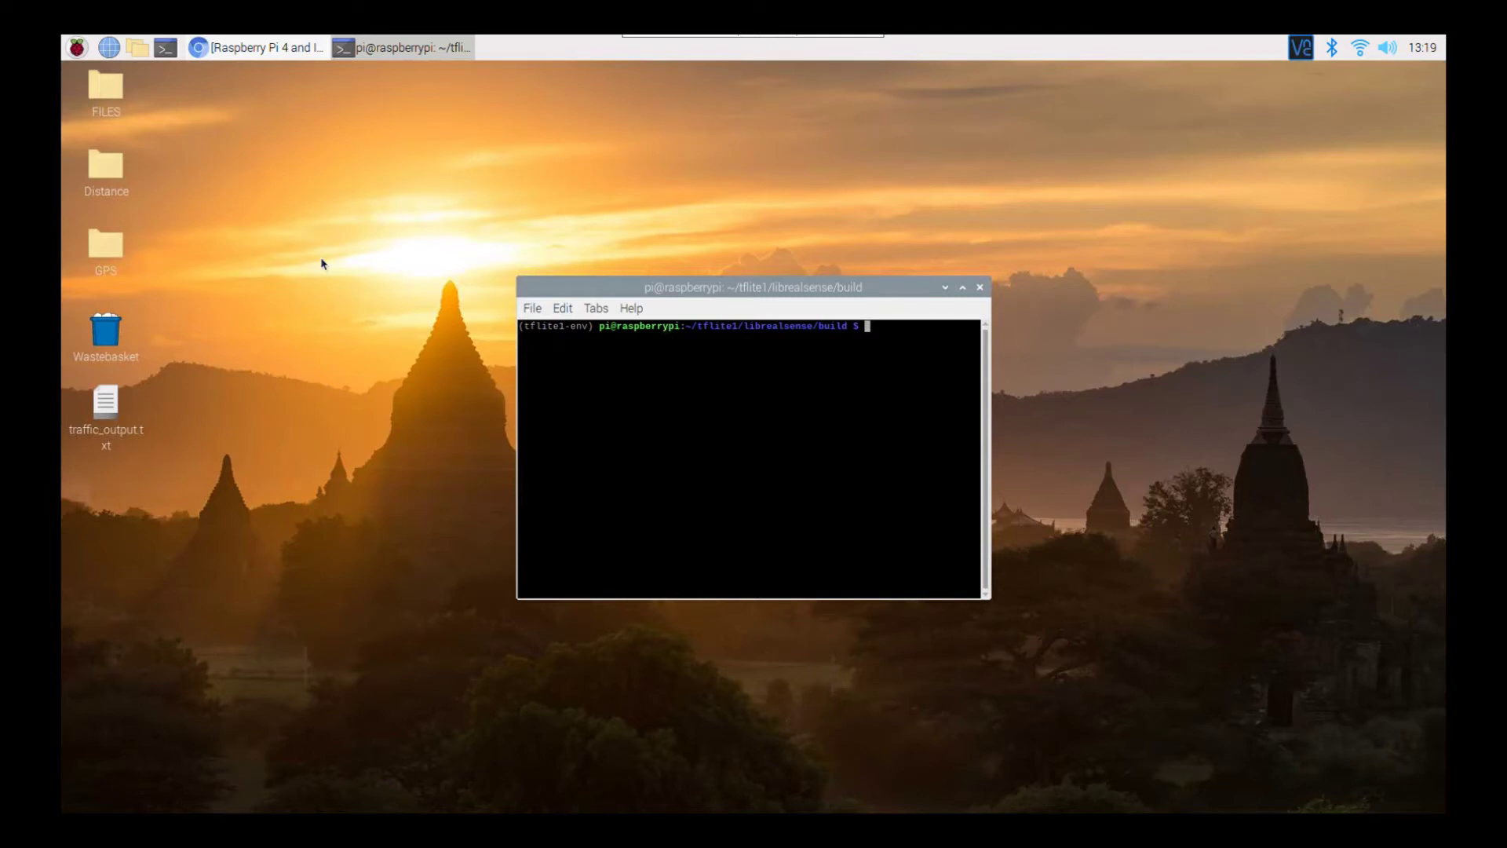
- Check distance_live.py and distance_video.py in the desktop Distance folder, then open the pi home folder
double_click(106, 166)
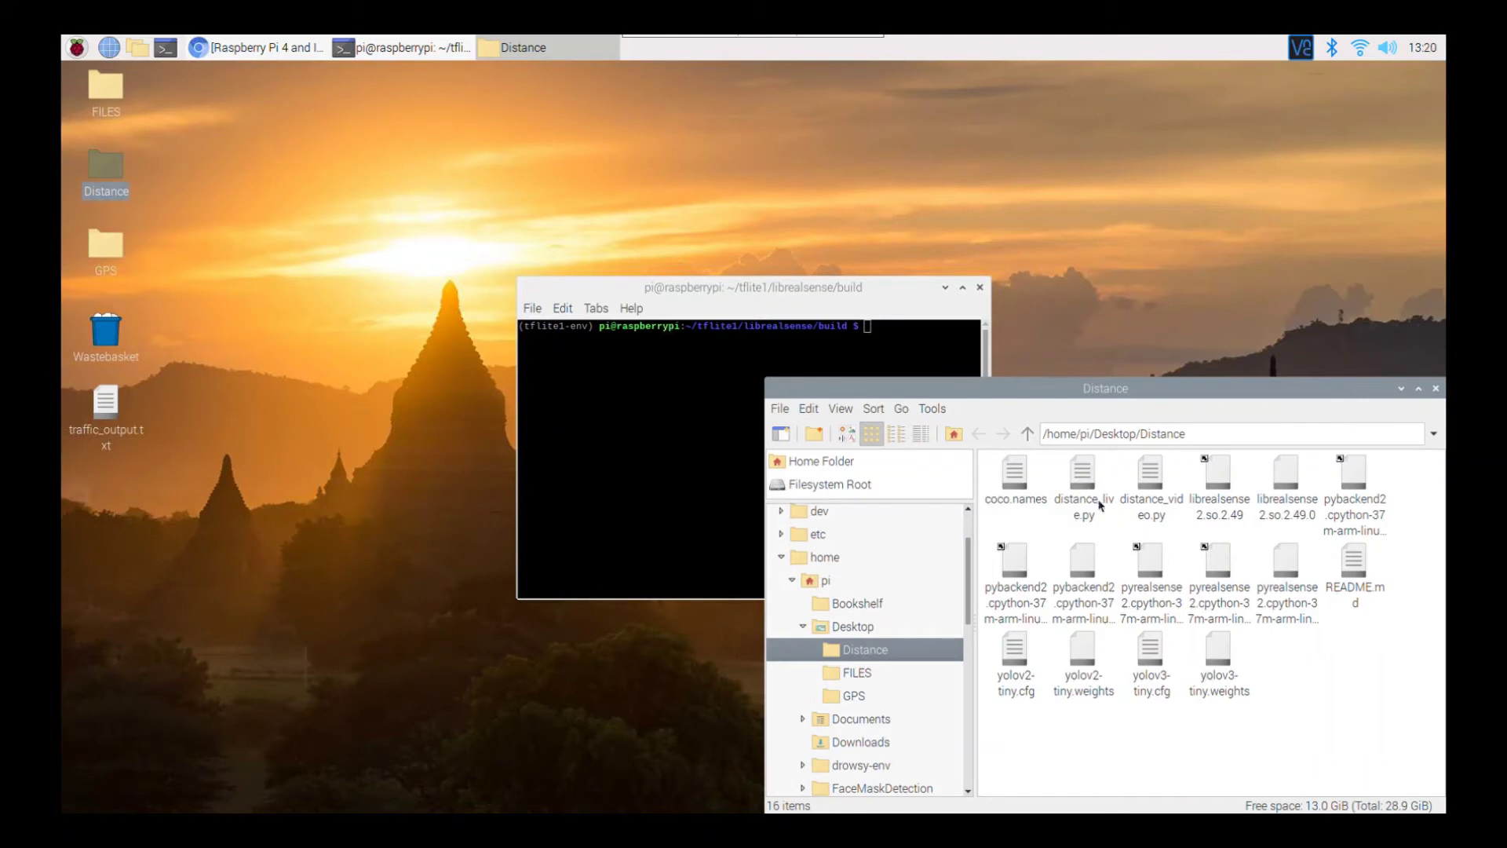
click(1100, 504)
click(1147, 506)
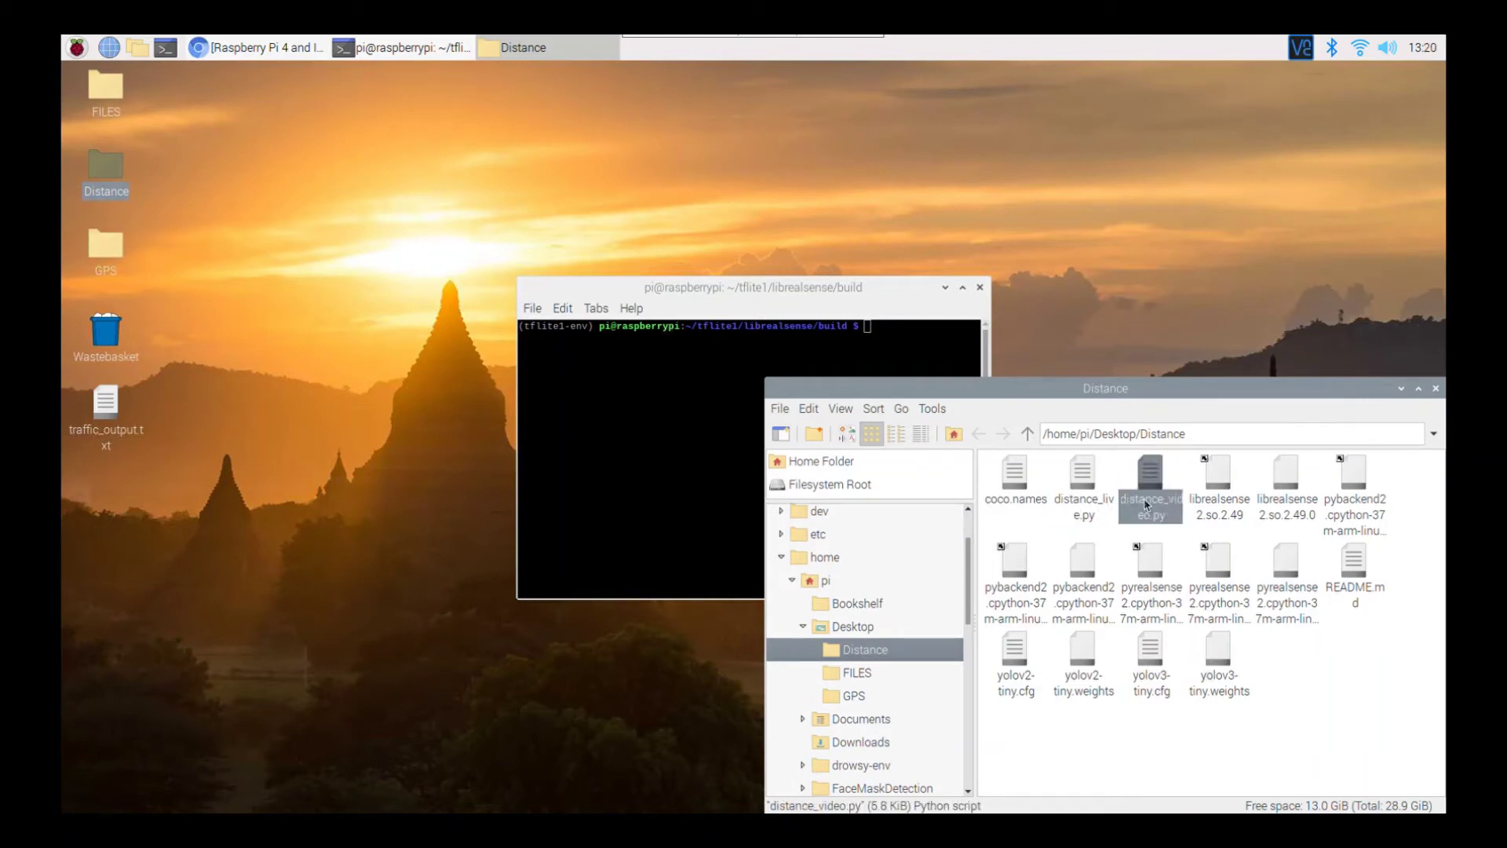
click(1435, 388)
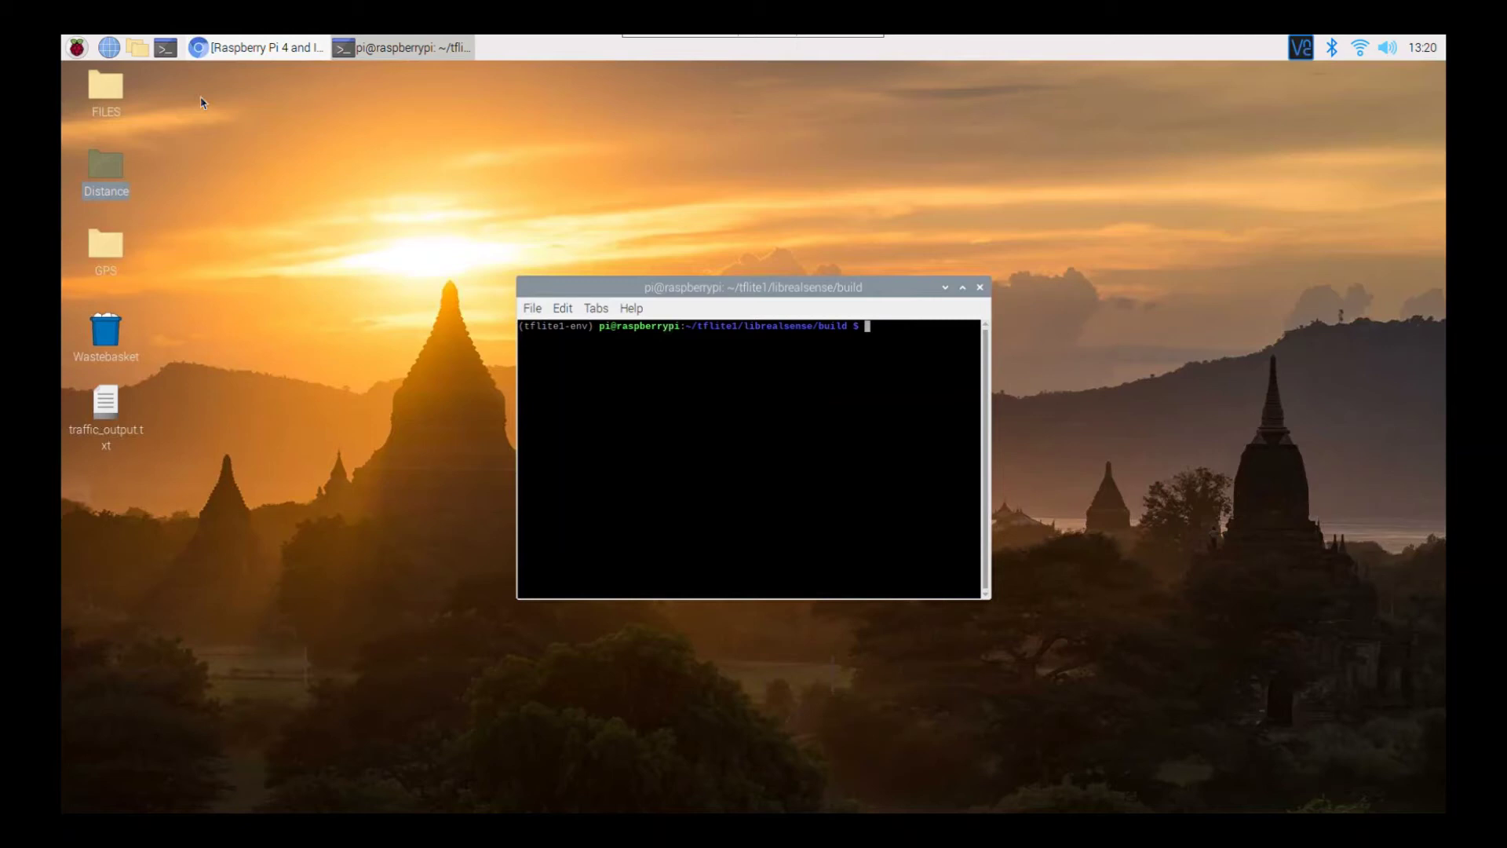
click(143, 55)
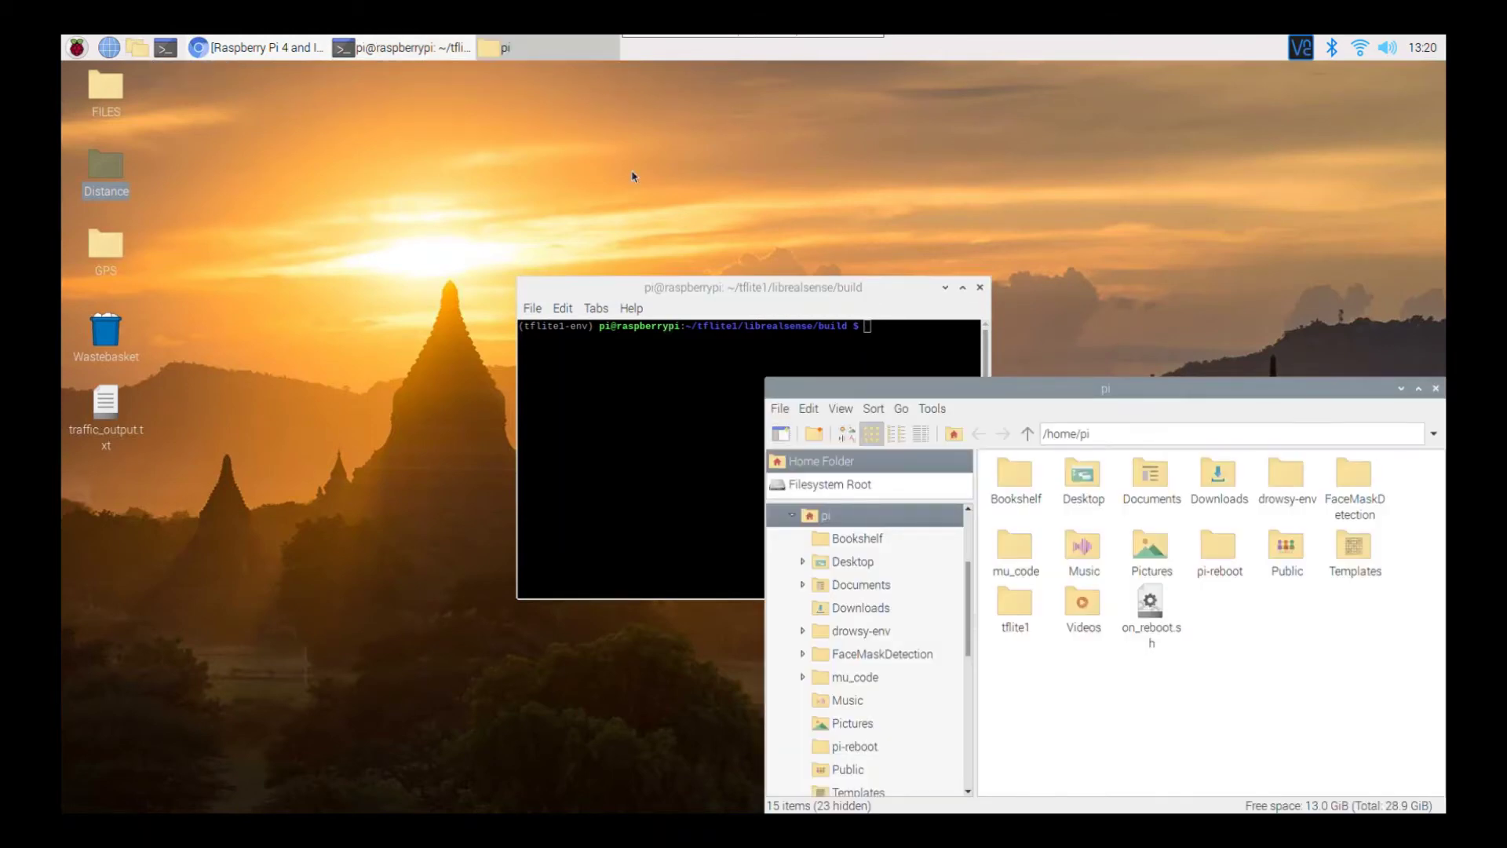
- Browse into tflite1/librealsense/build and select the three librealsense2.so library files
drag(1040, 386, 847, 196)
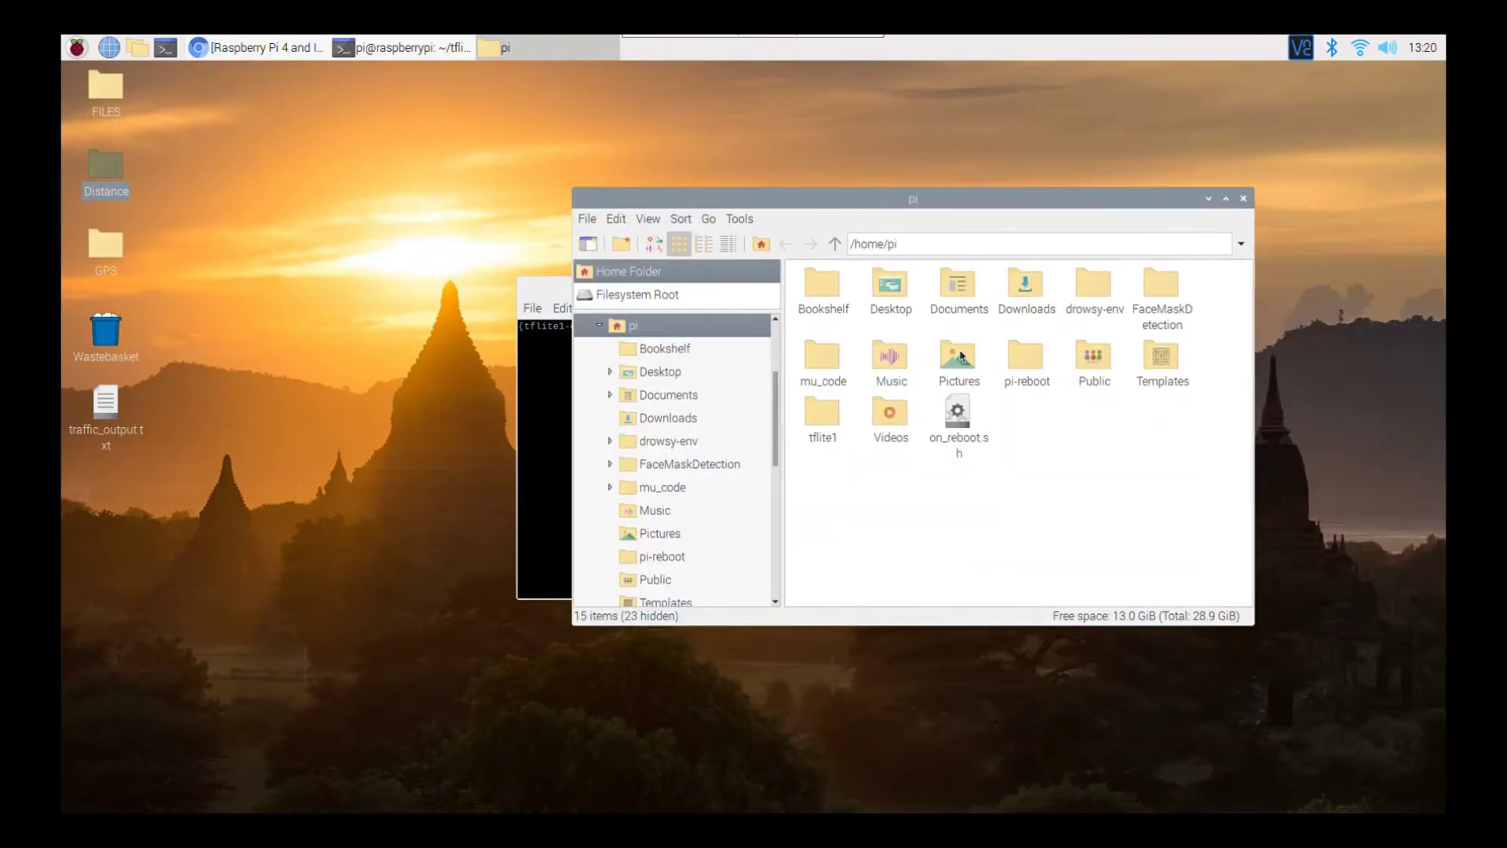
double_click(819, 416)
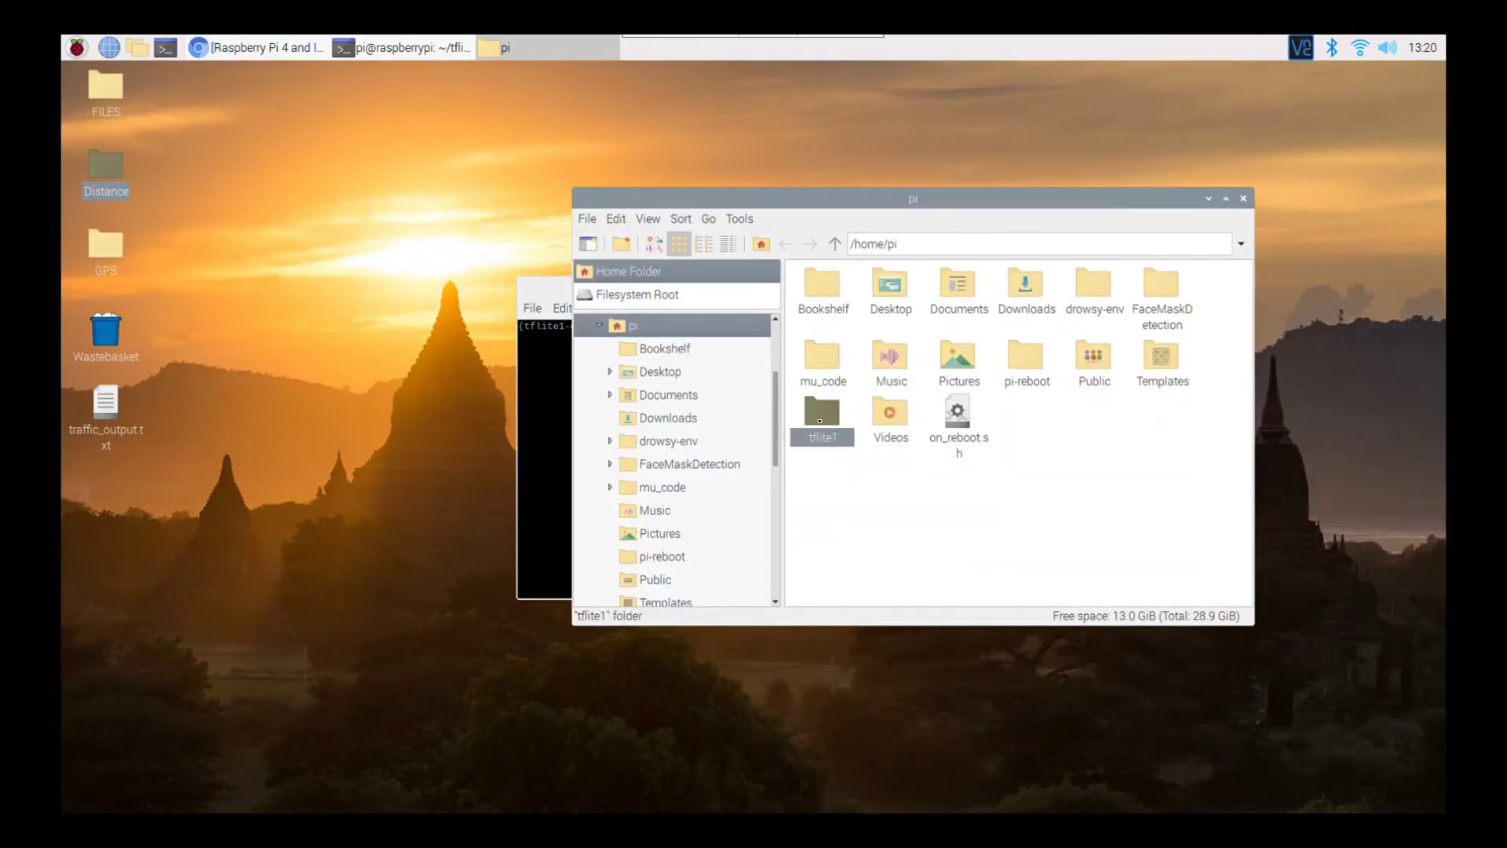
double_click(1103, 298)
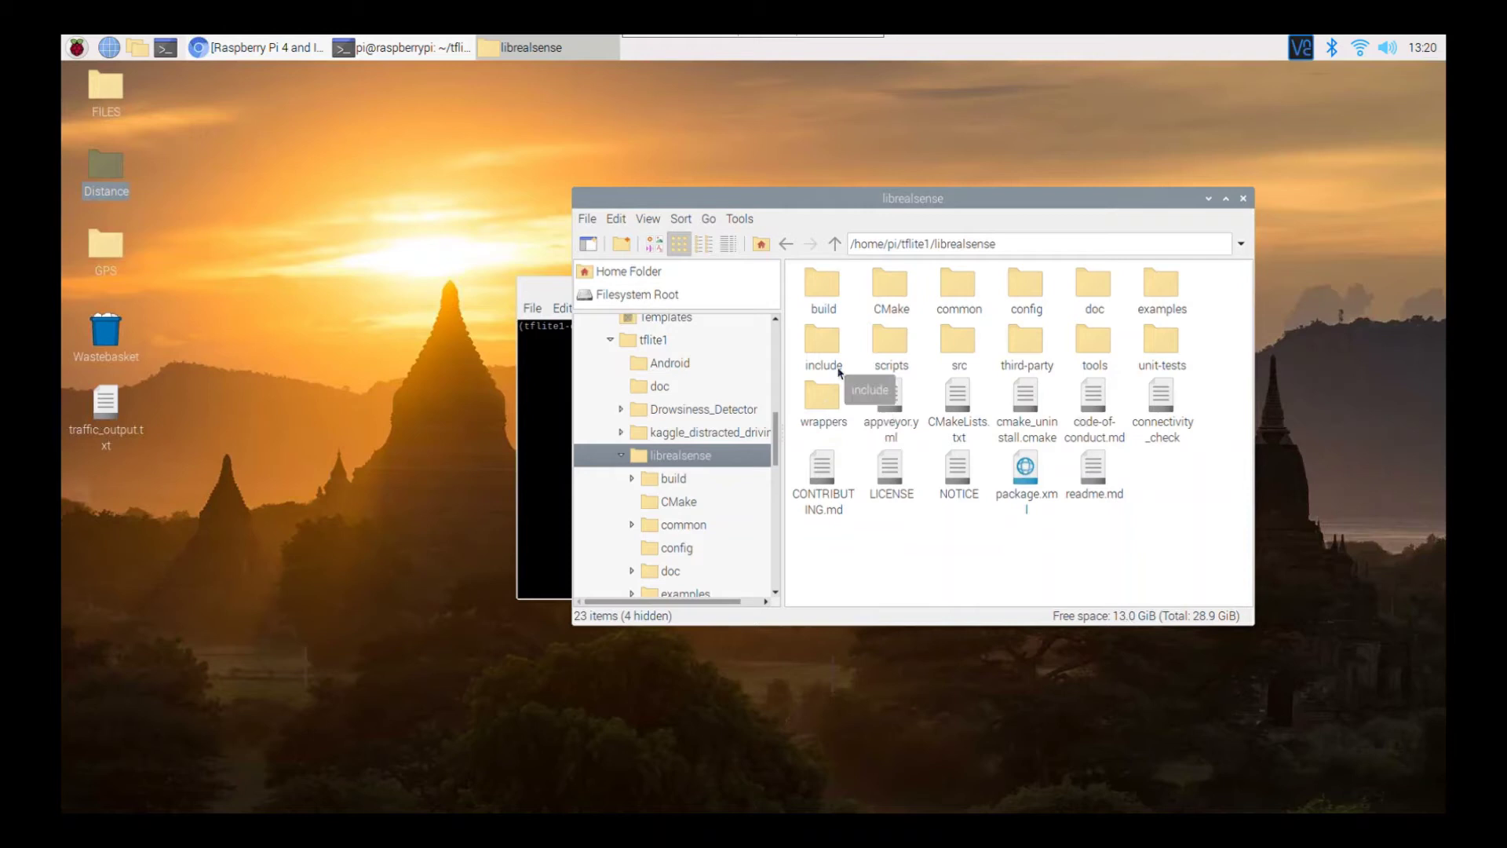
double_click(833, 308)
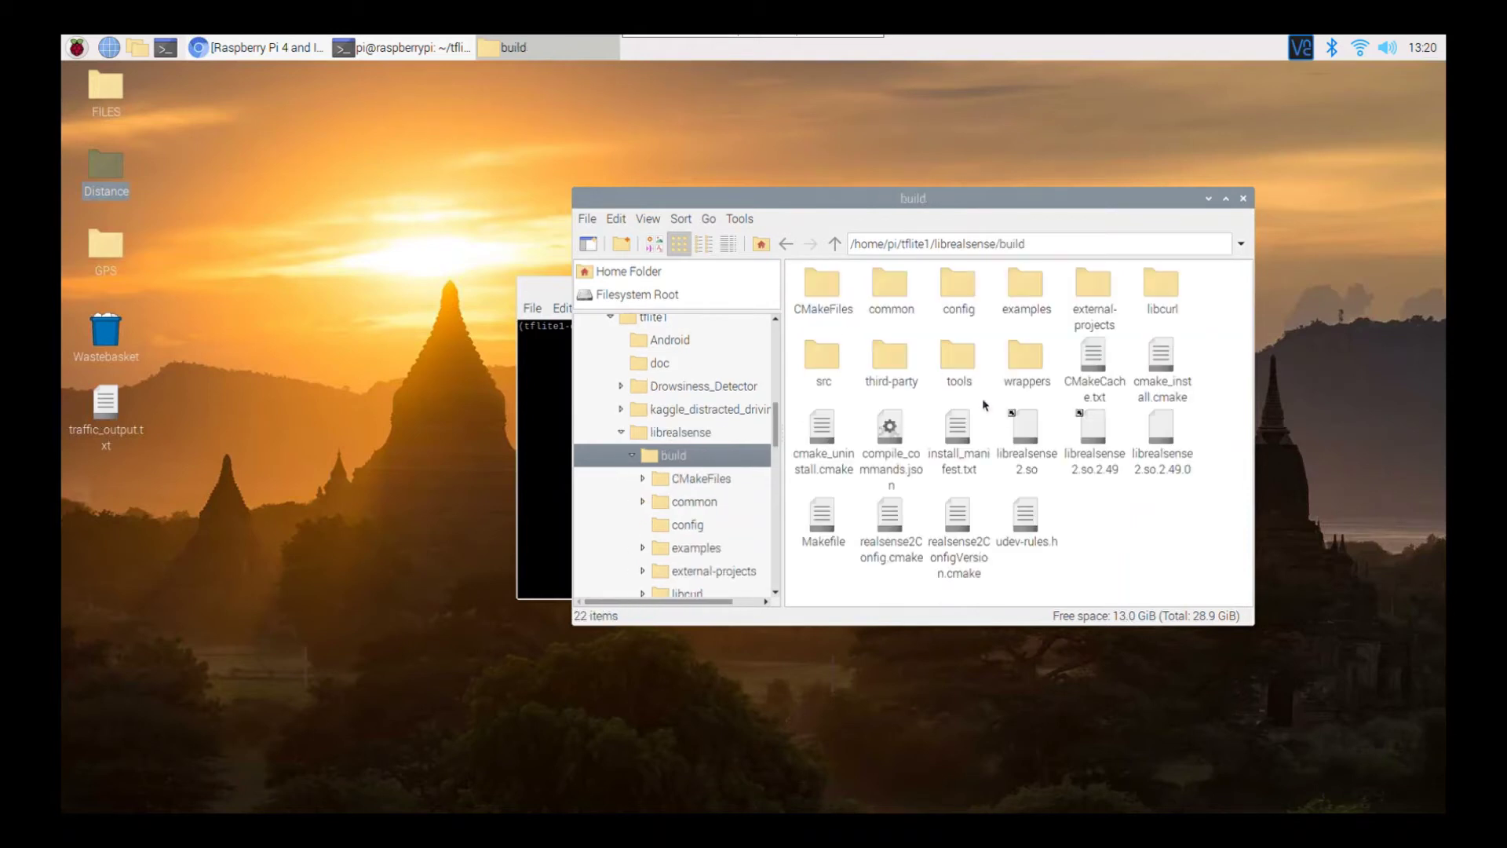
drag(1181, 459, 1035, 438)
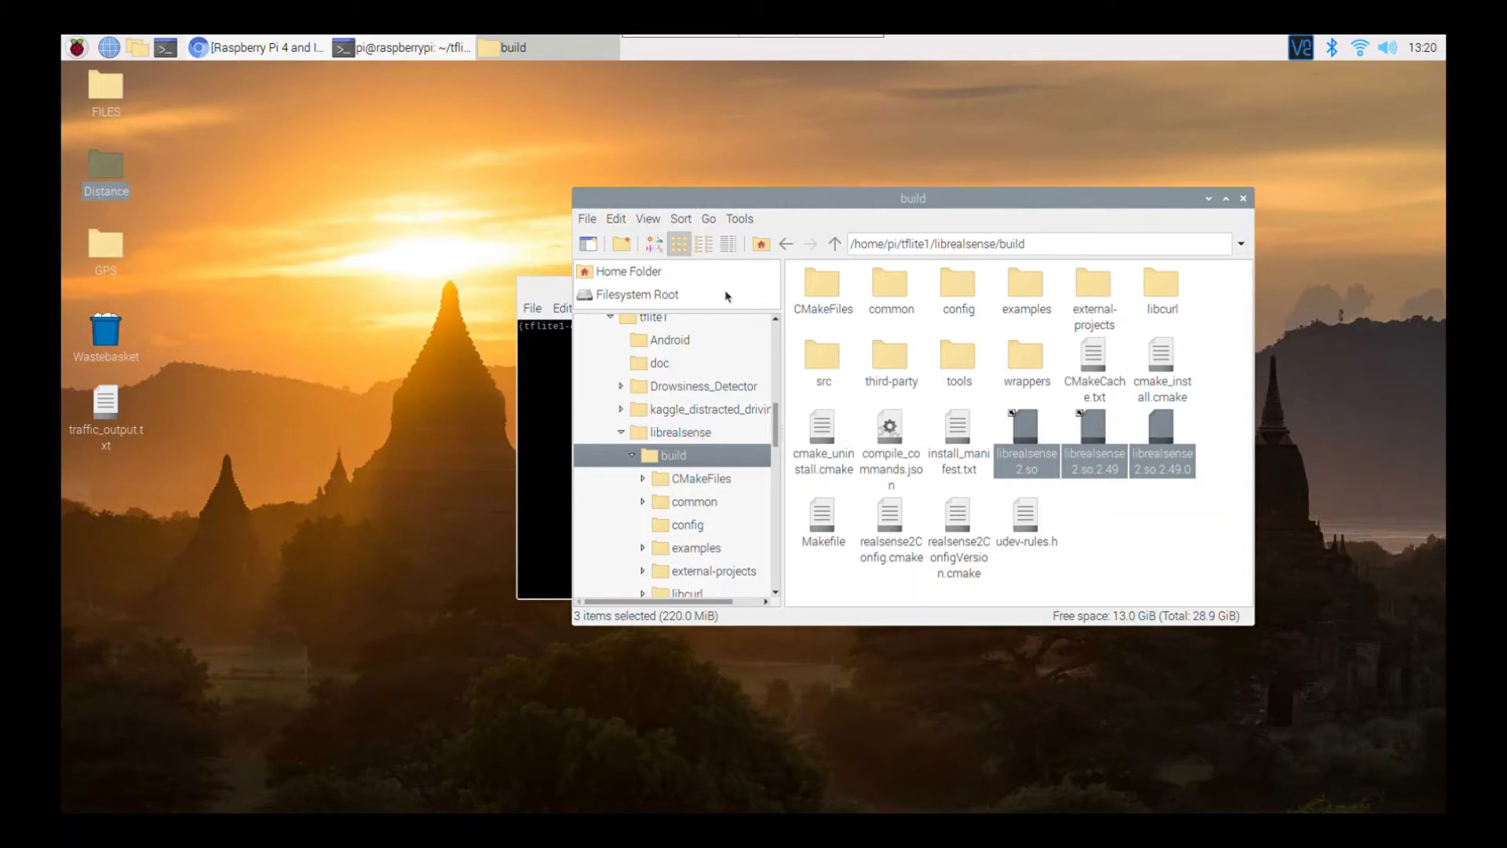
- In build/wrappers/python, inspect the pybackend2 and pyrealsense2 library files, then close the file manager
click(786, 245)
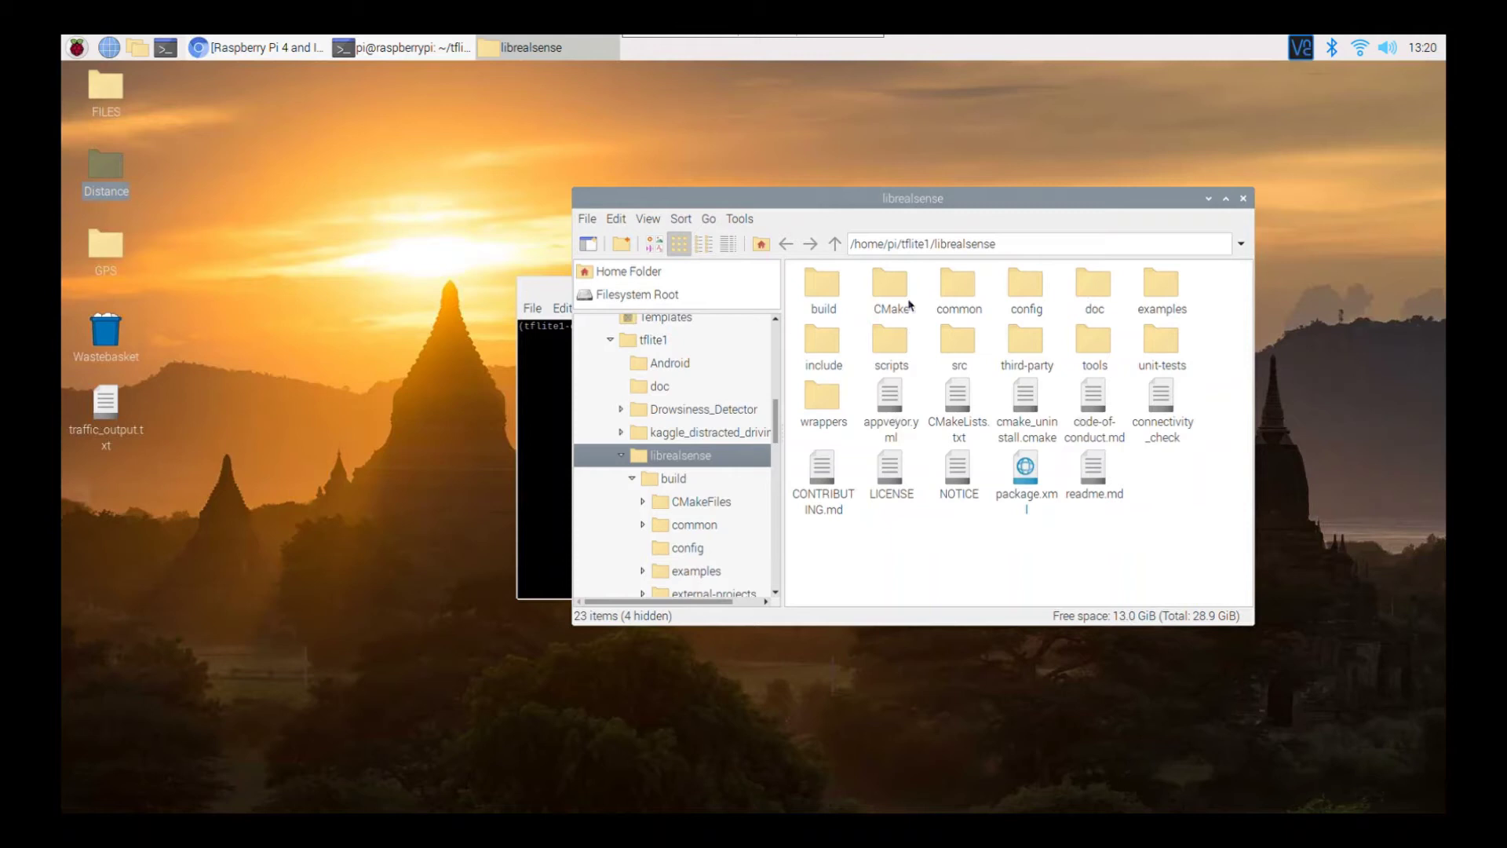
double_click(829, 290)
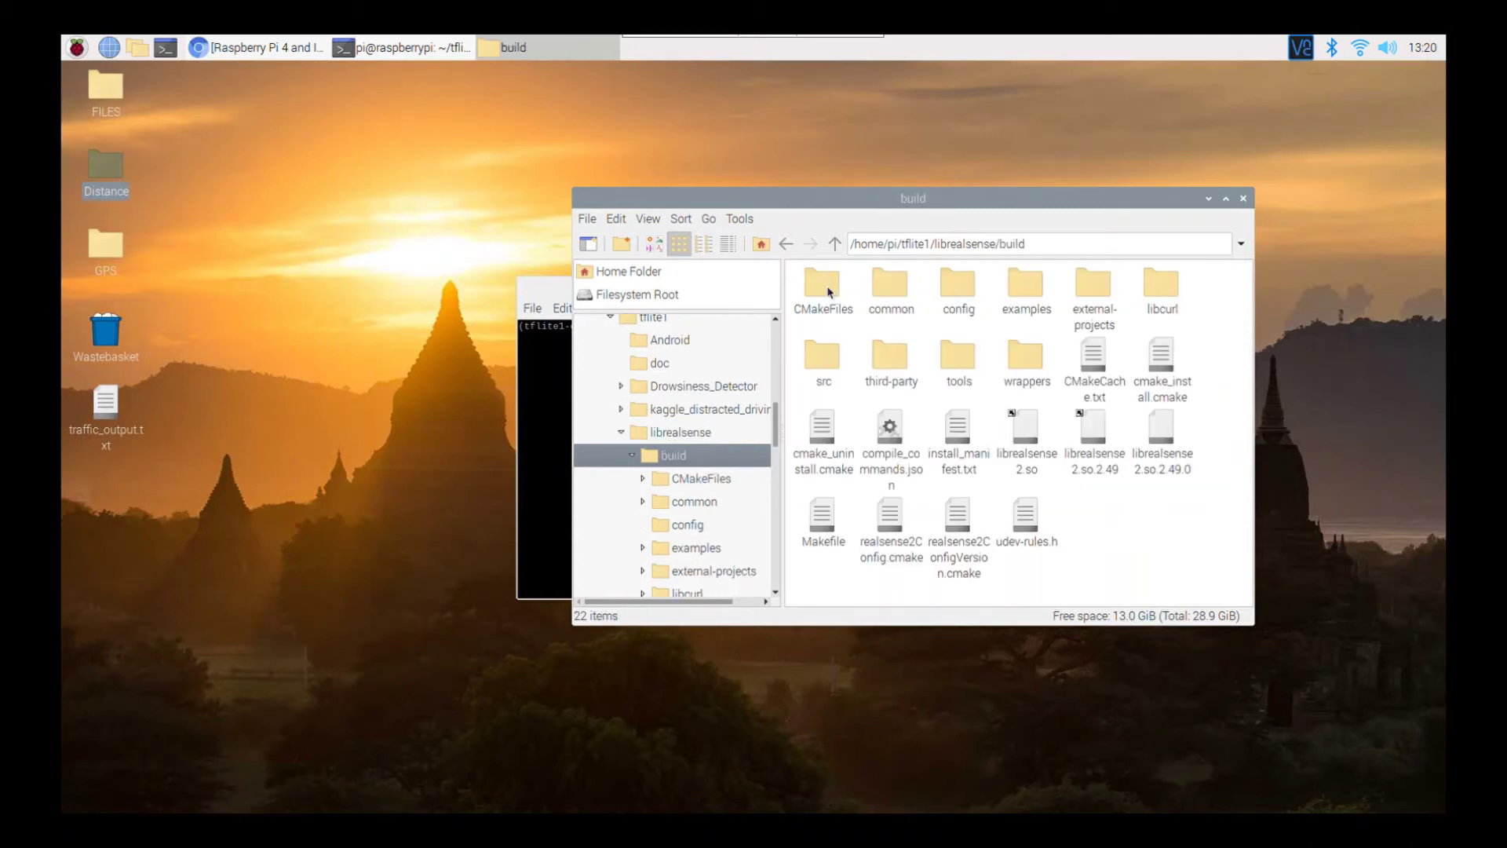
double_click(1022, 366)
double_click(887, 308)
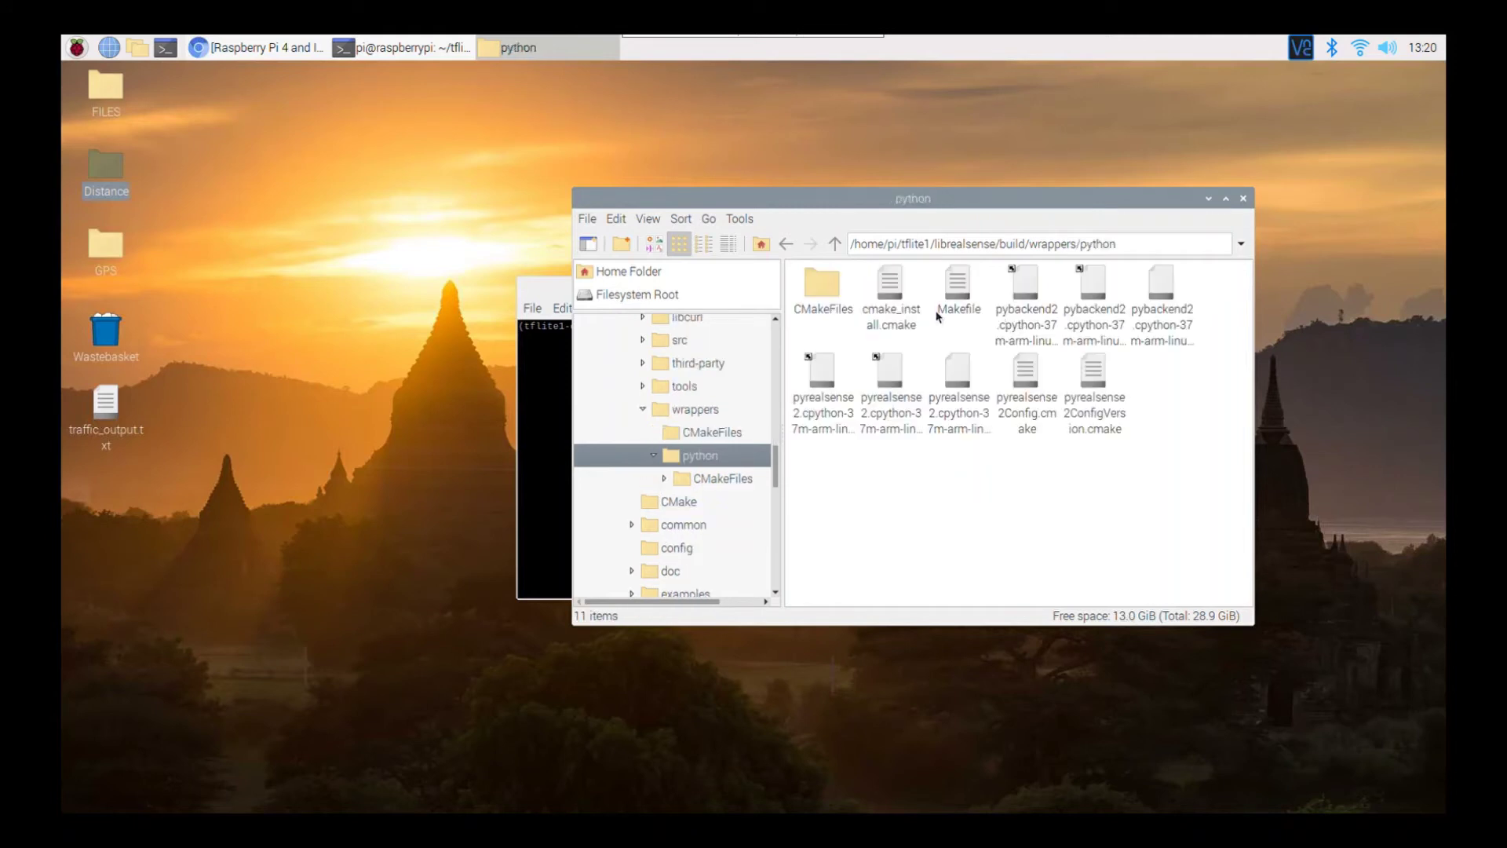
click(1027, 316)
click(1105, 308)
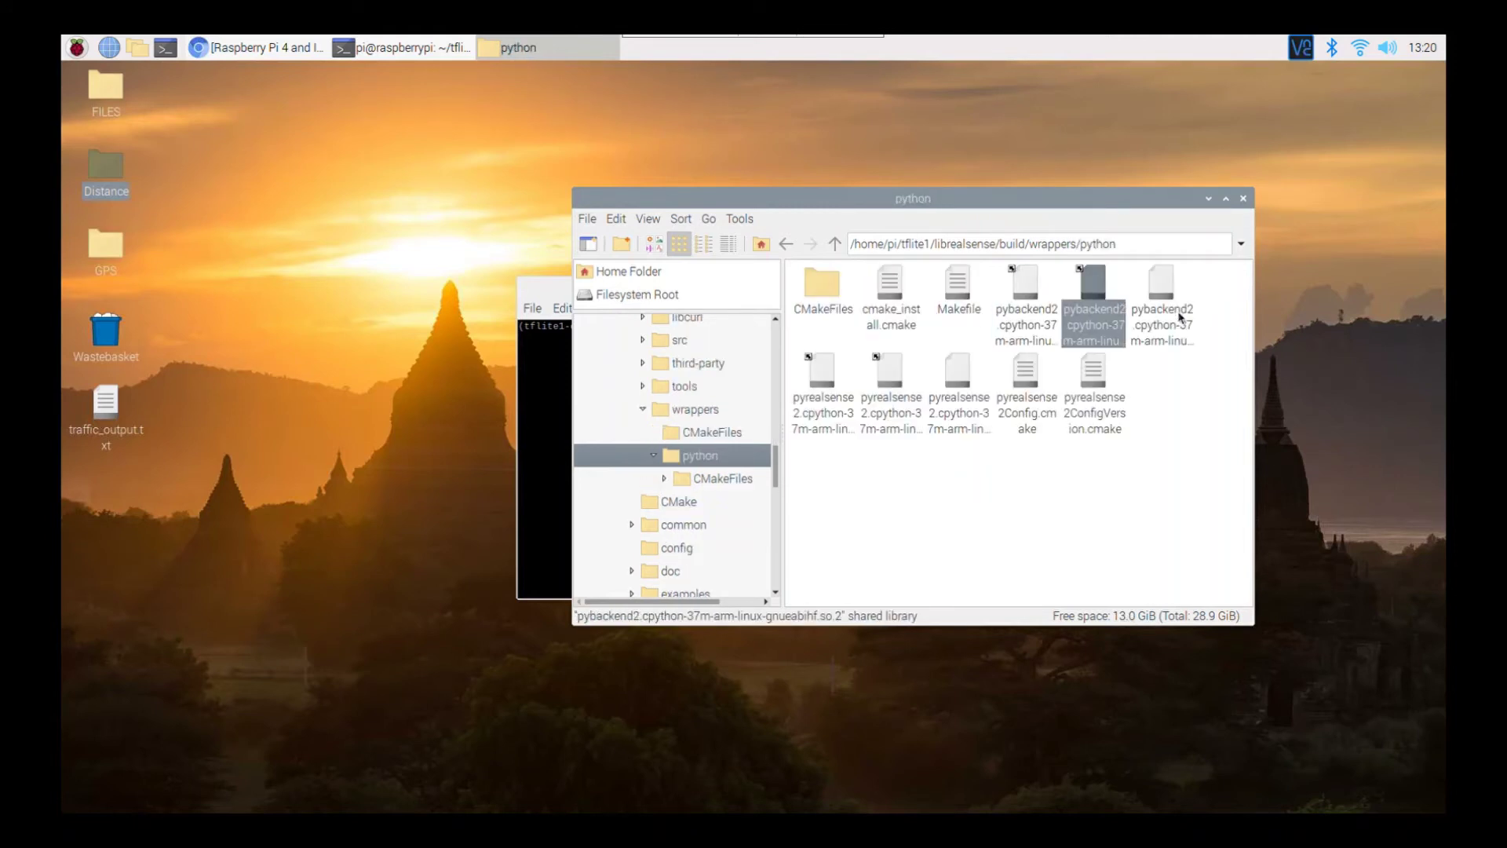
click(1173, 316)
click(954, 383)
click(890, 381)
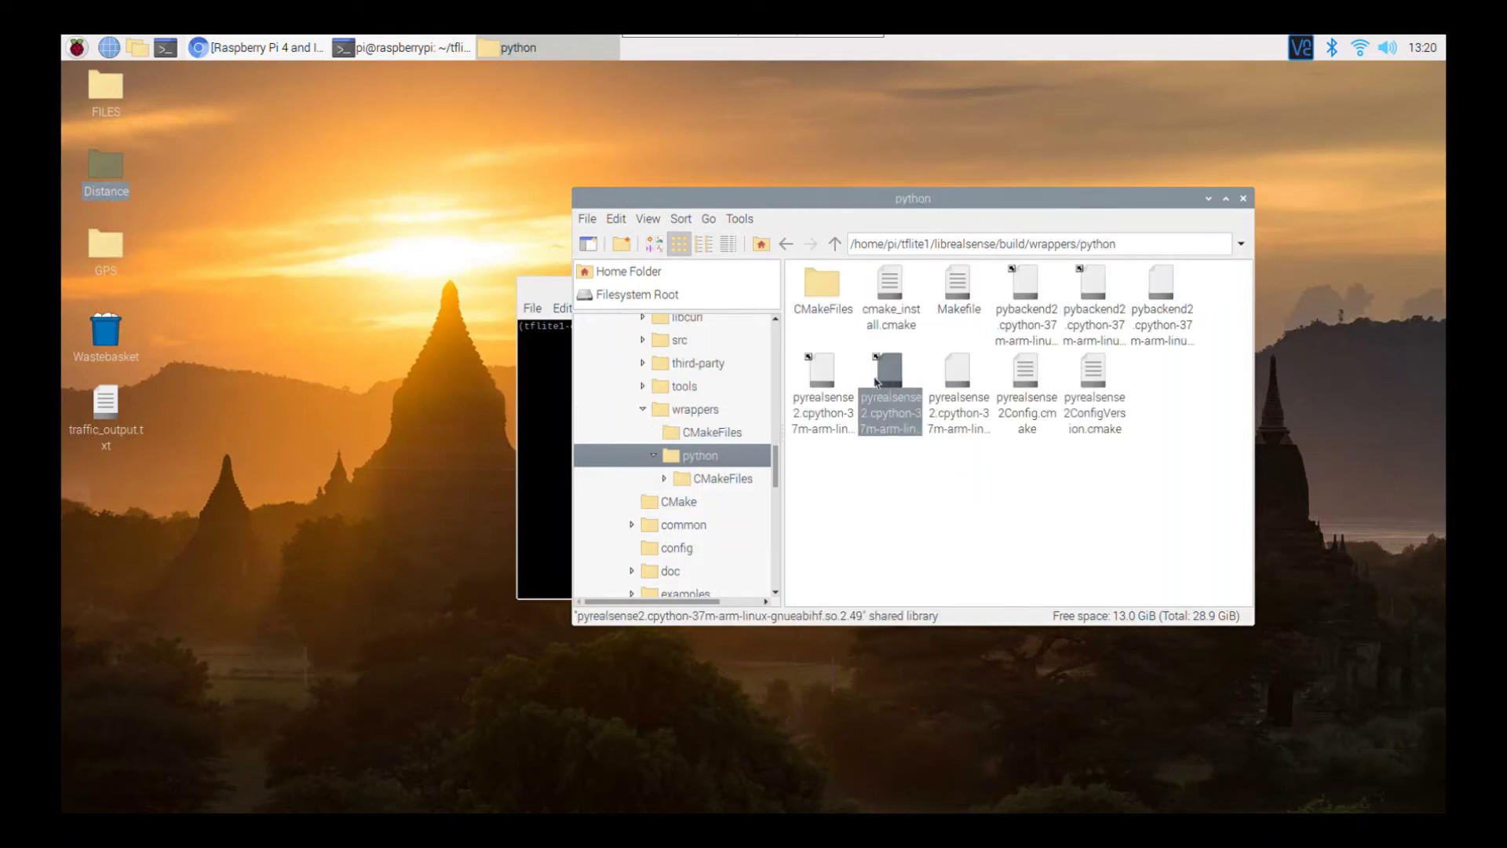
click(831, 380)
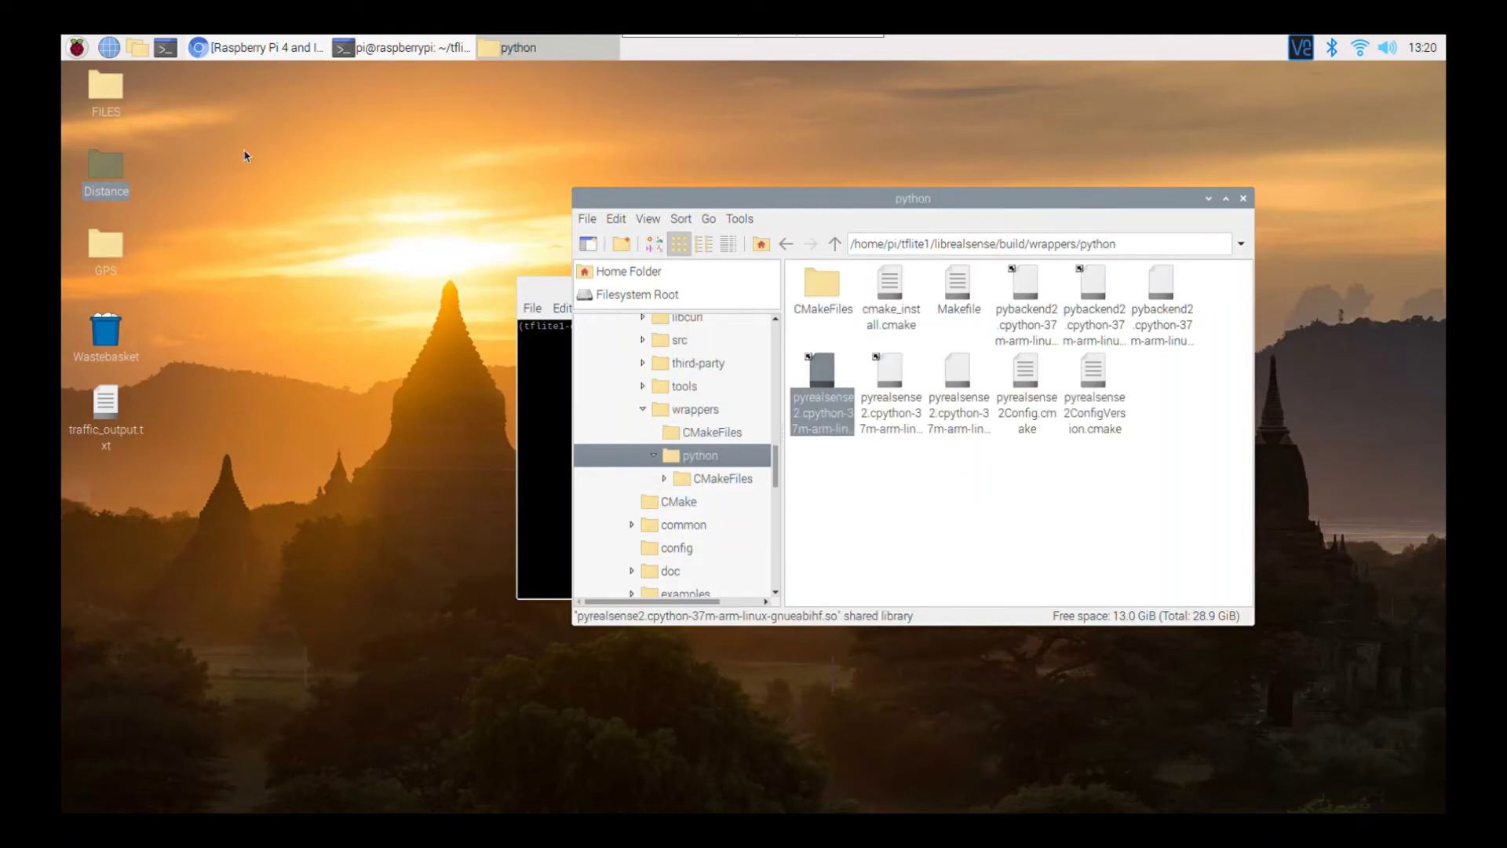
click(1243, 200)
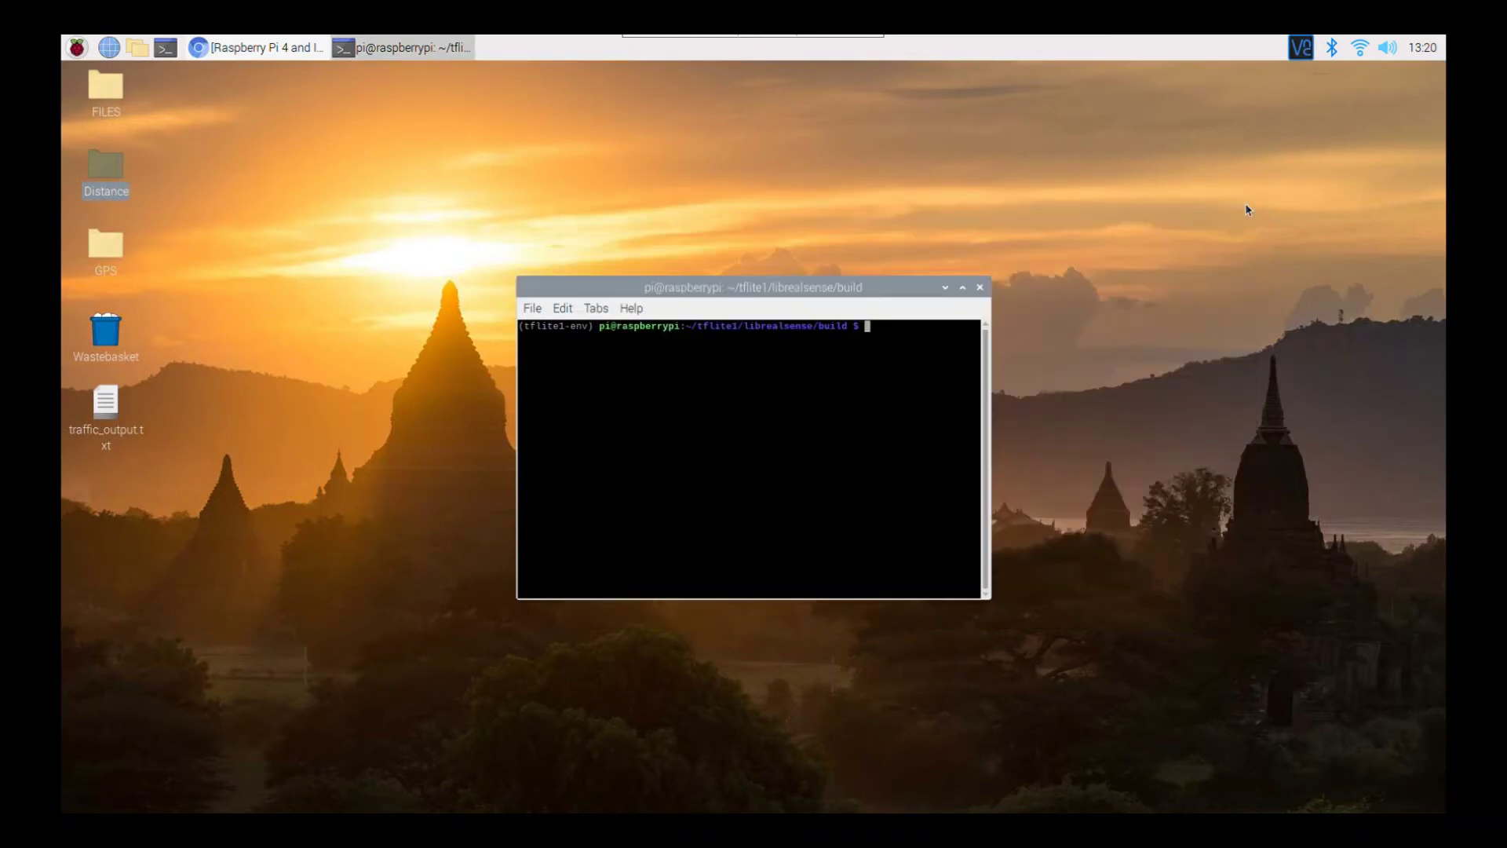
double_click(118, 102)
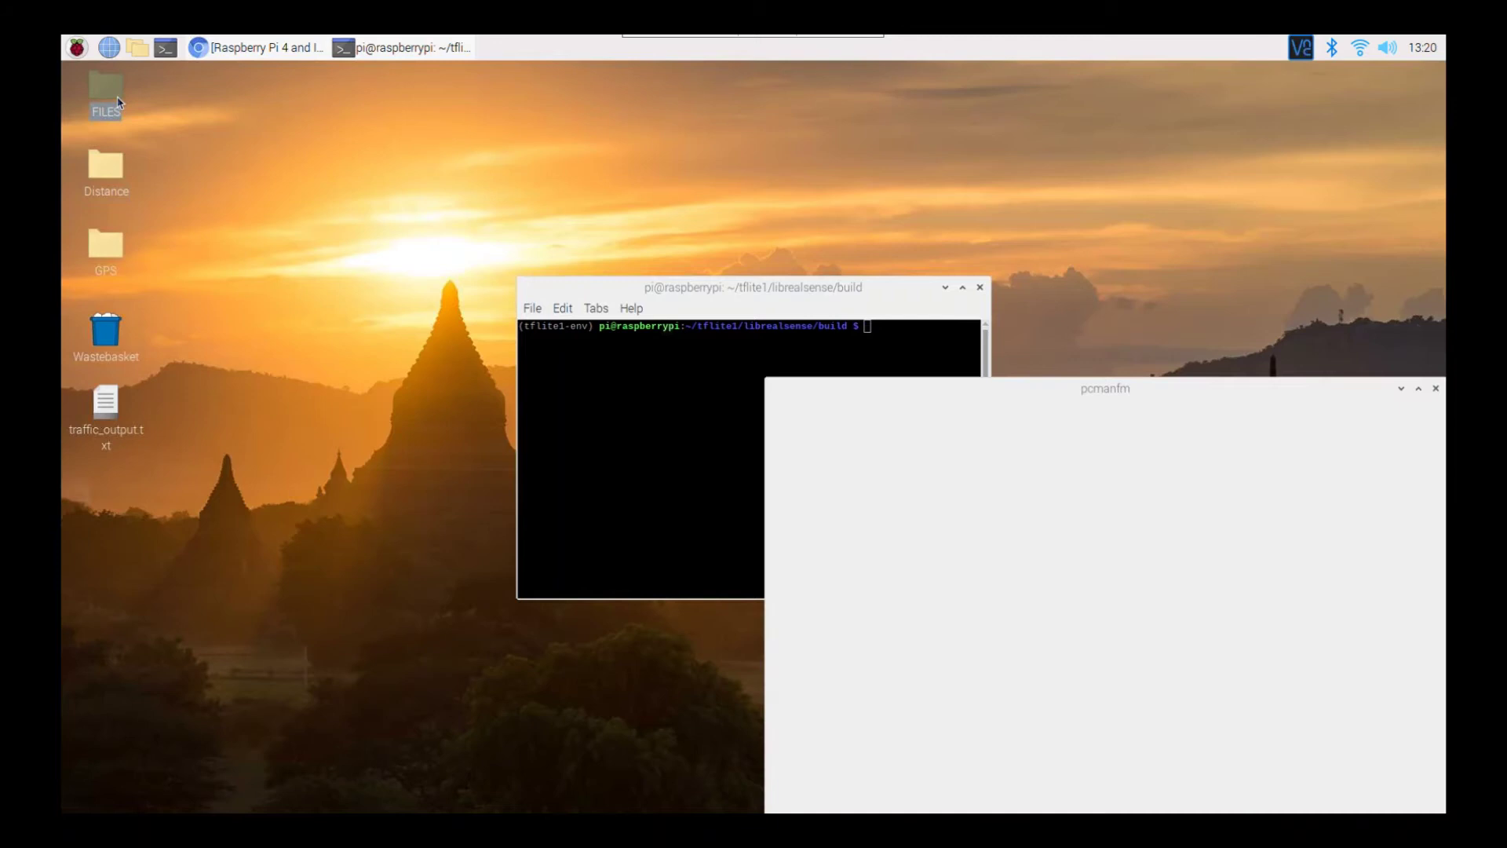
drag(961, 391, 872, 312)
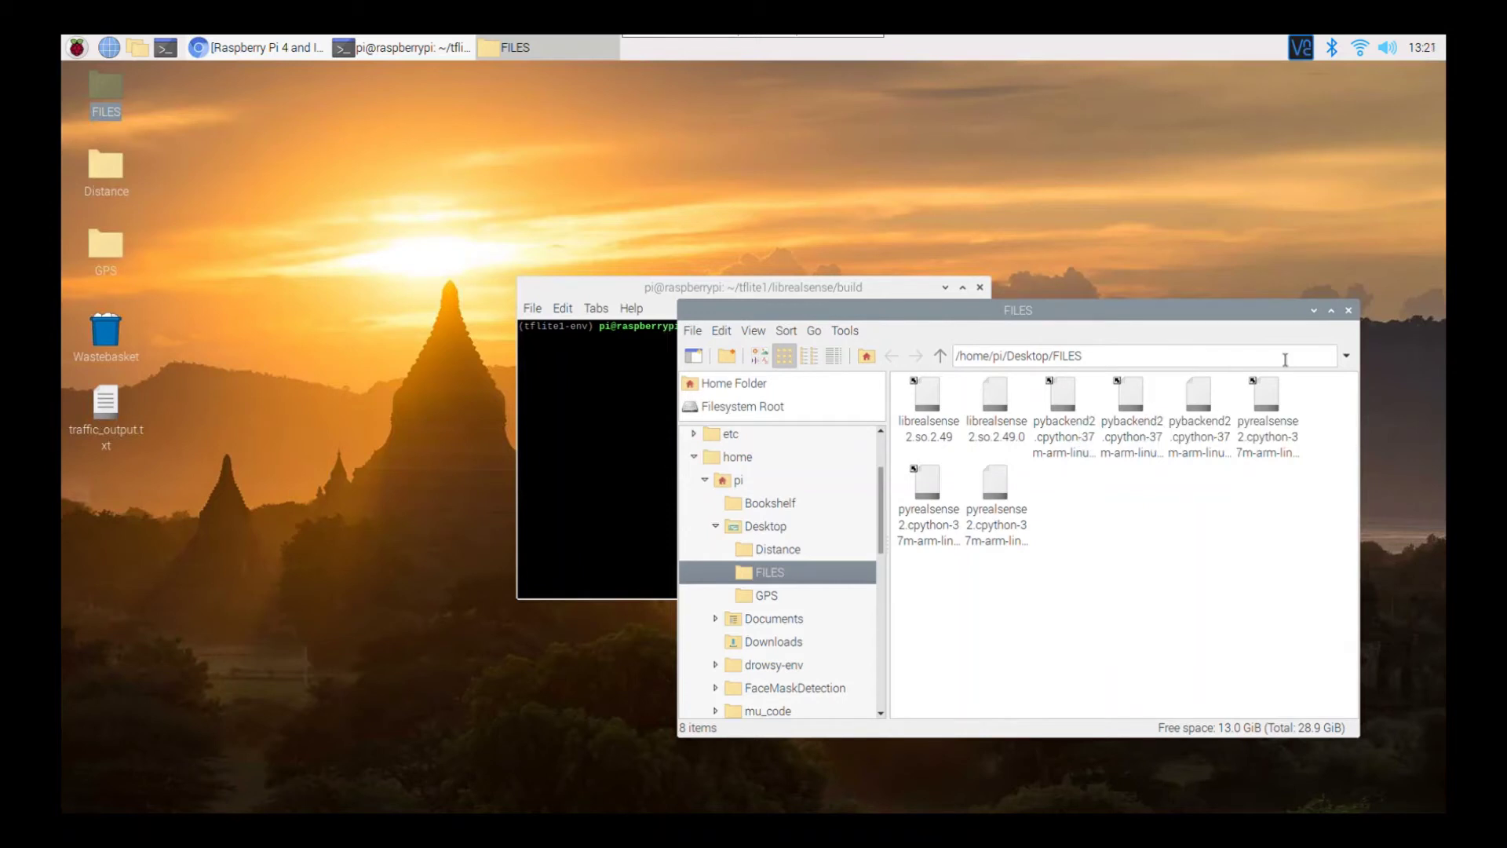
click(1348, 310)
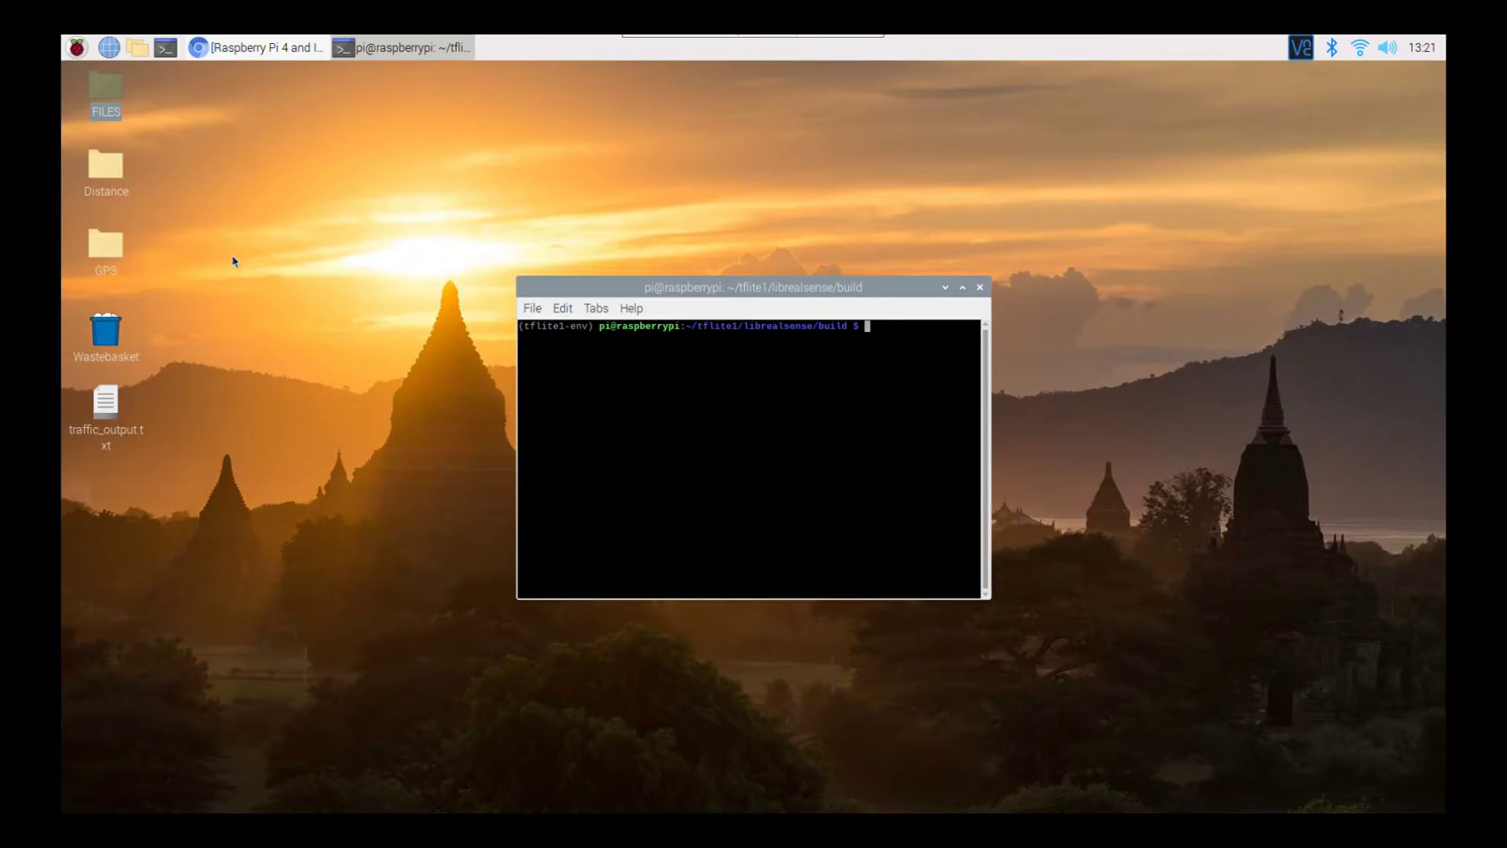
click(243, 48)
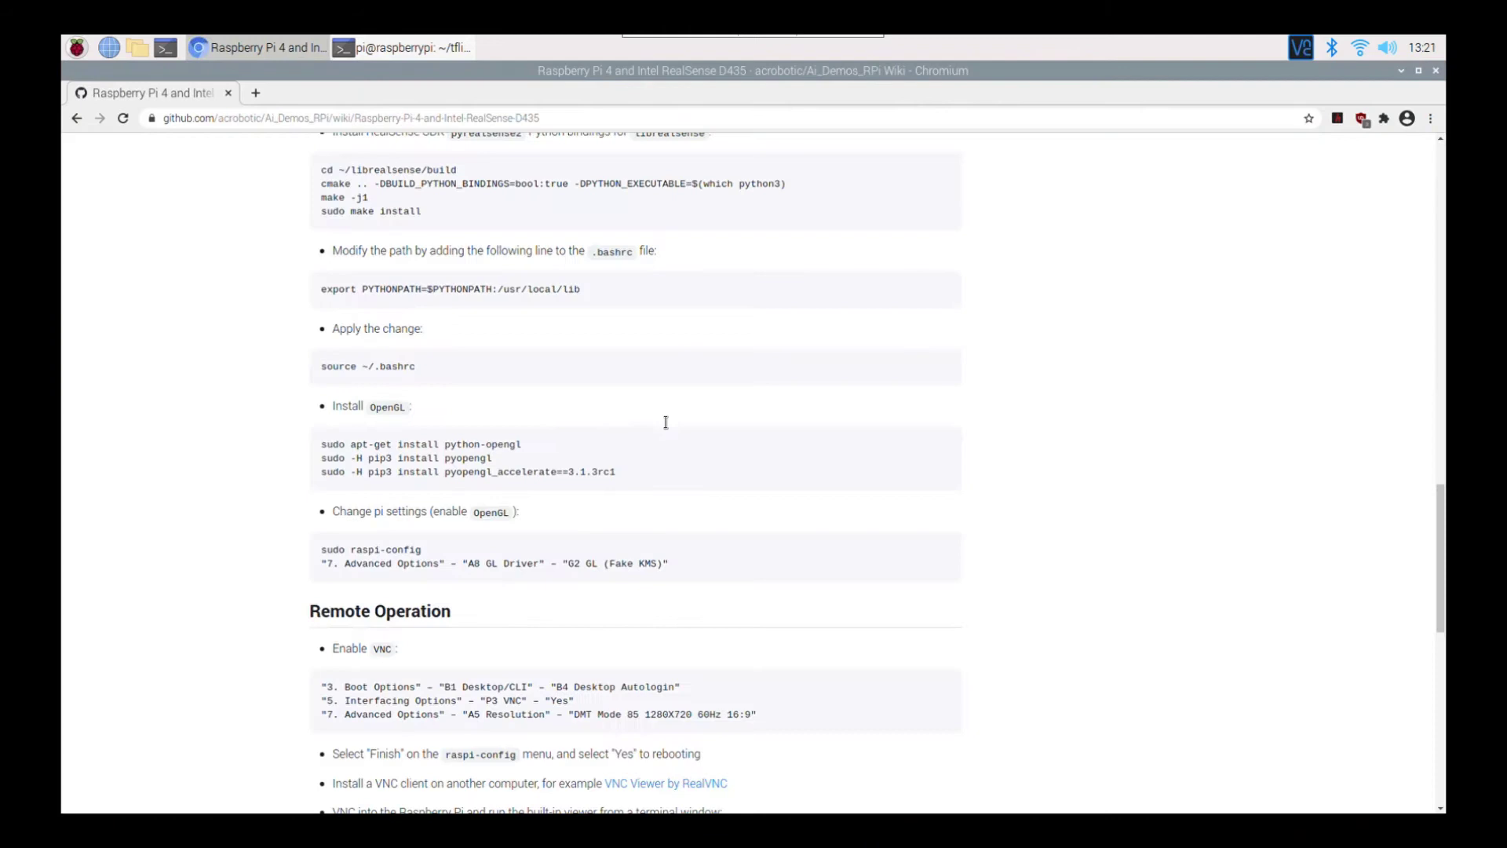
scroll(665, 421, up, 3)
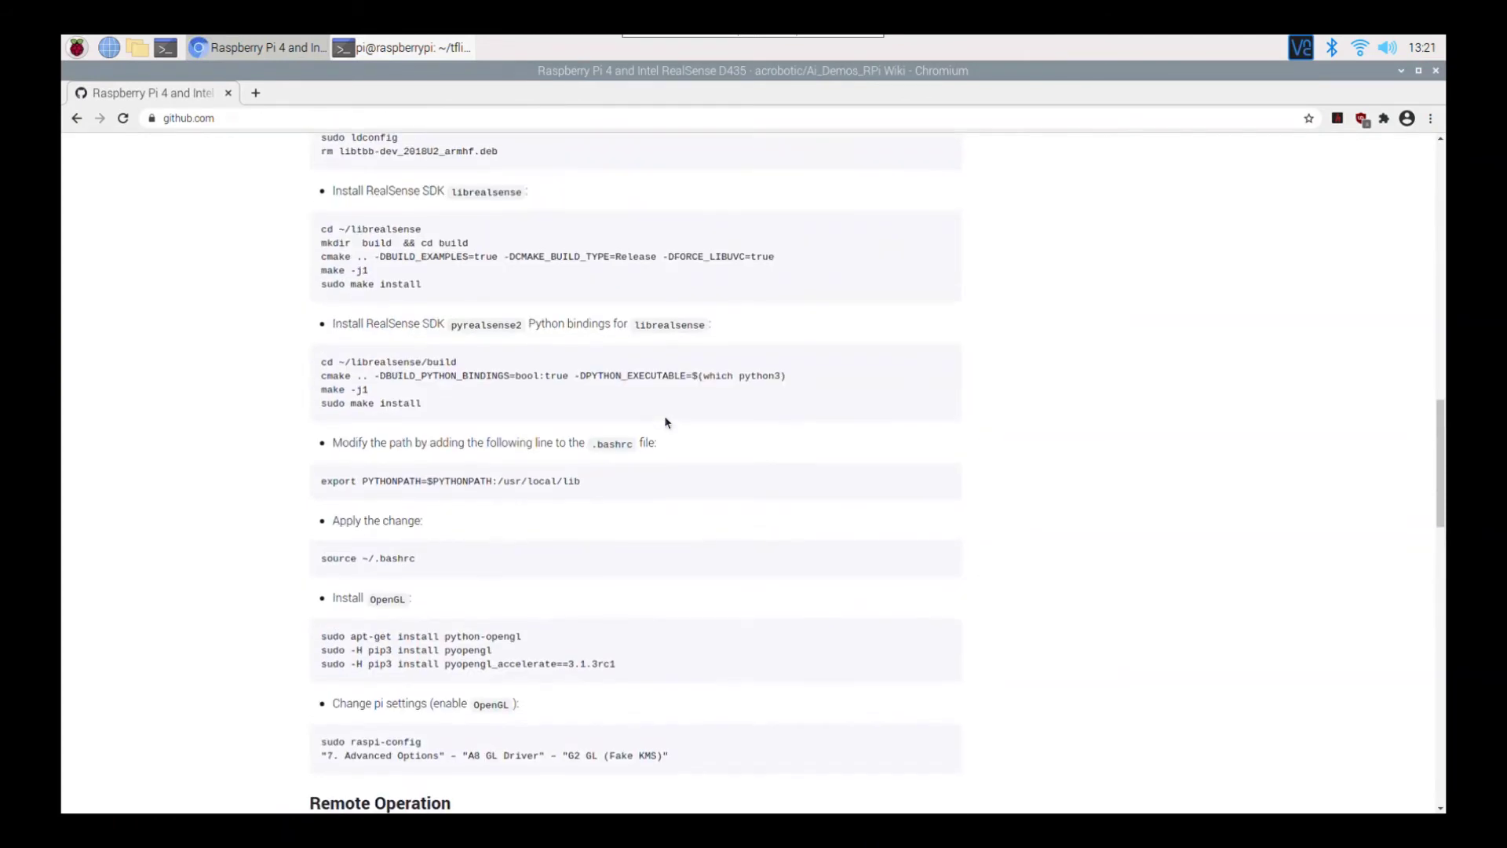
scroll(666, 421, up, 4)
scroll(665, 421, down, 4)
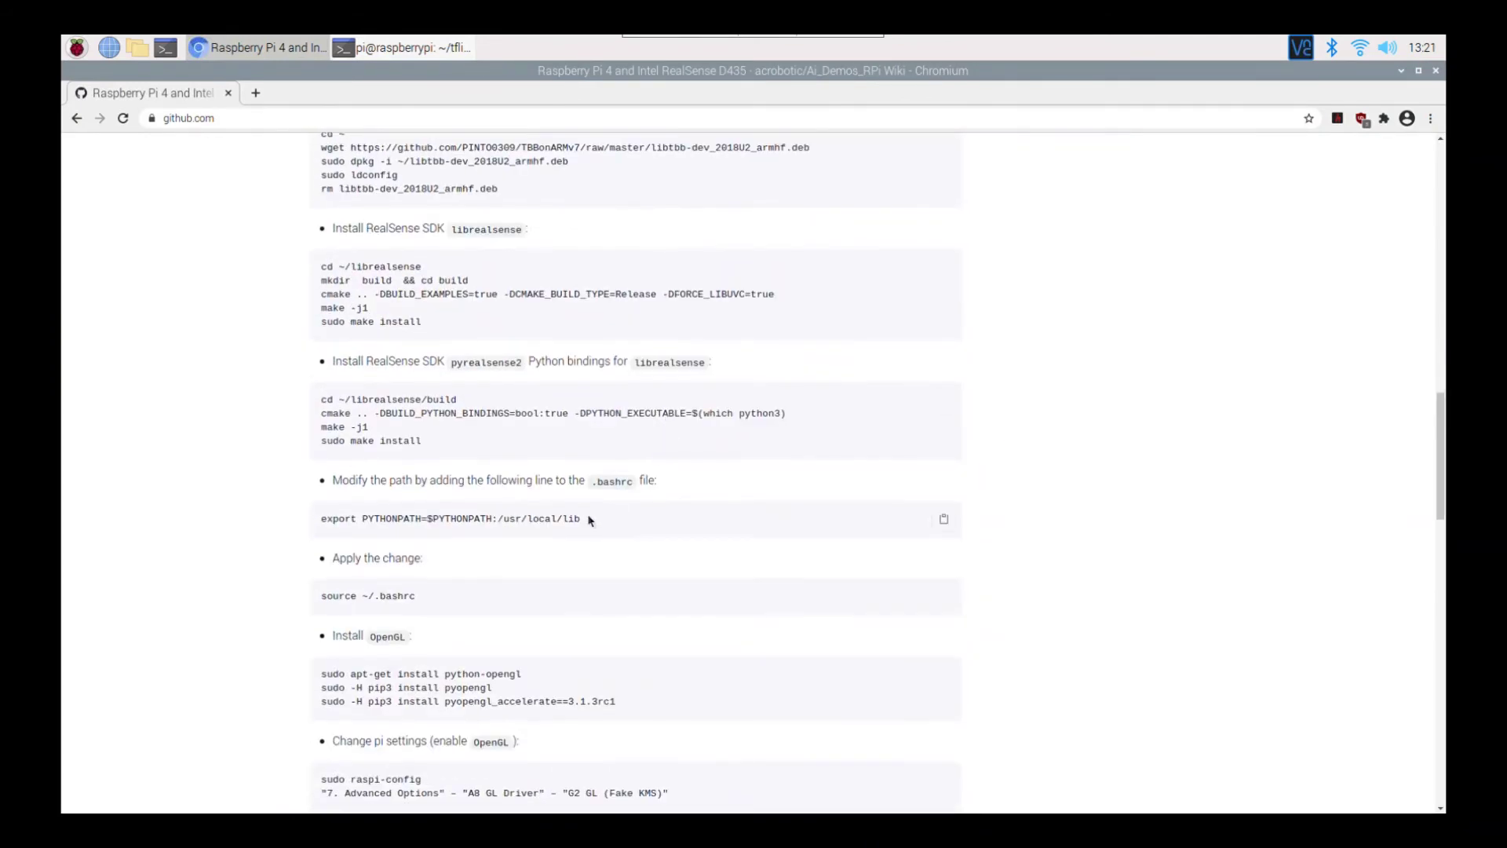
drag(582, 518, 322, 522)
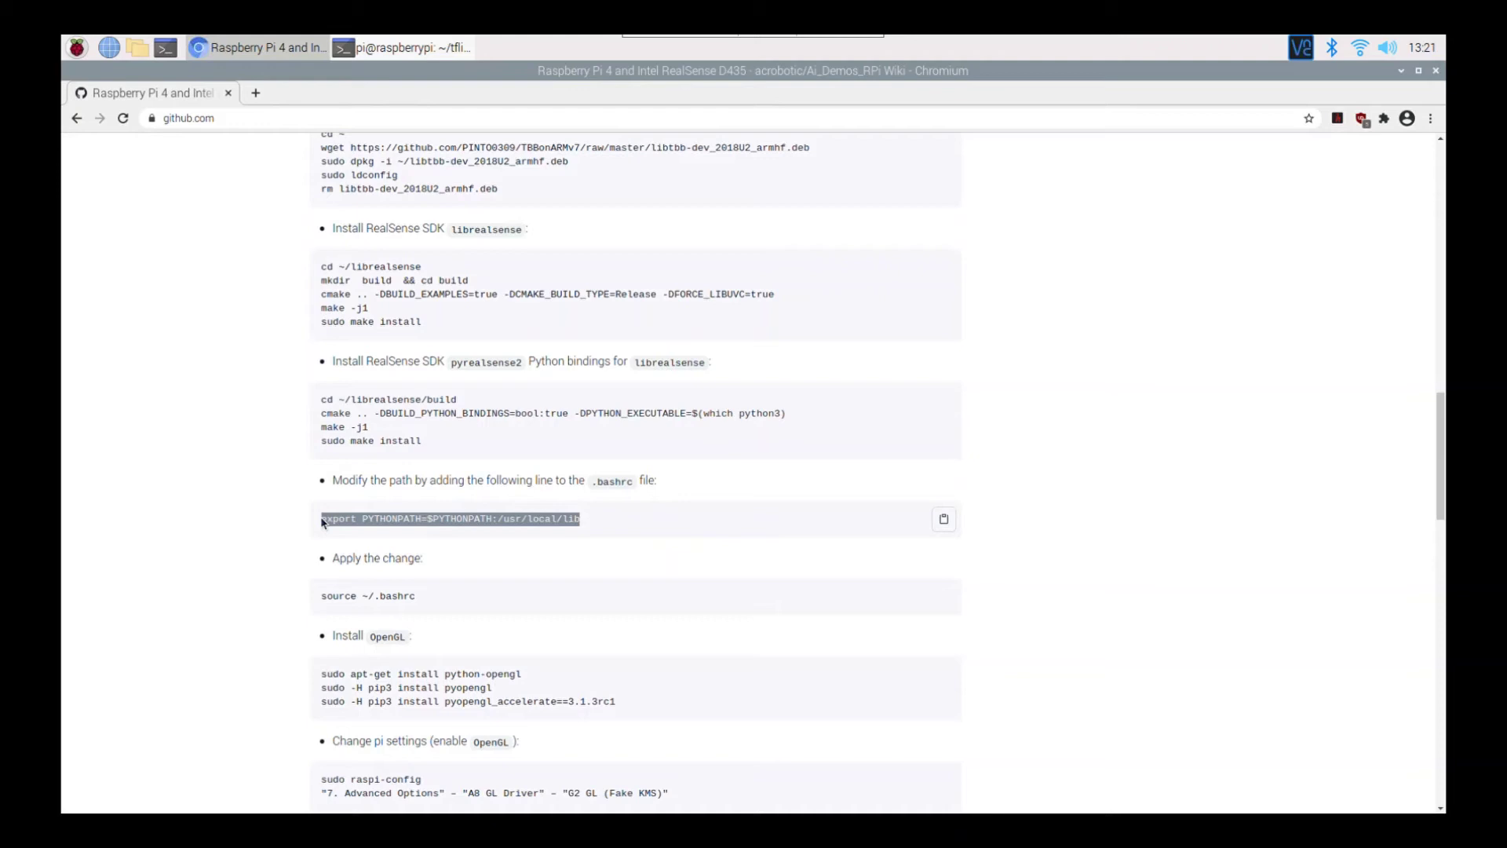
click(769, 529)
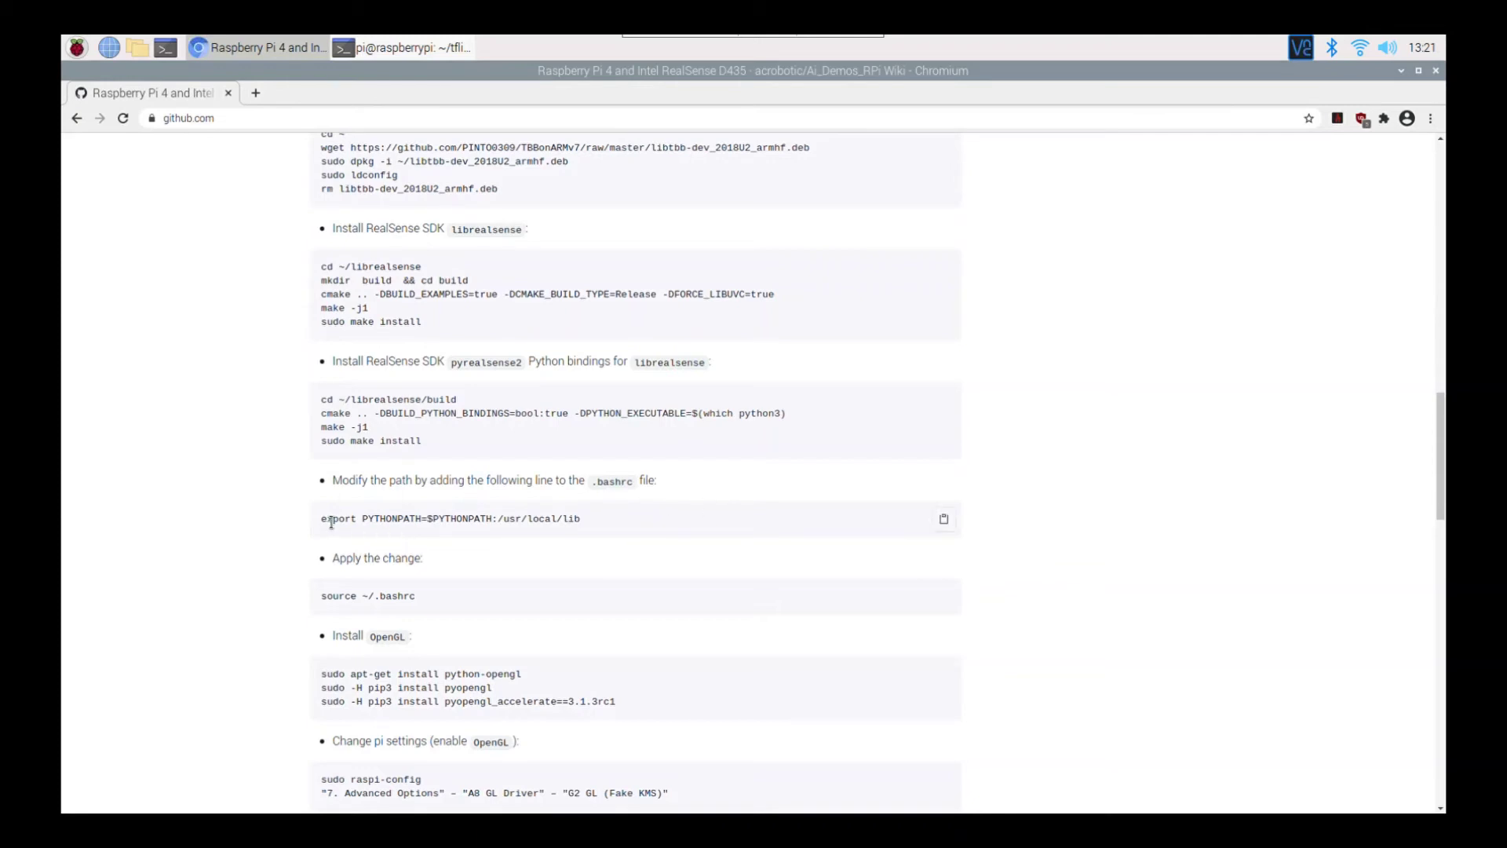
drag(327, 519, 620, 527)
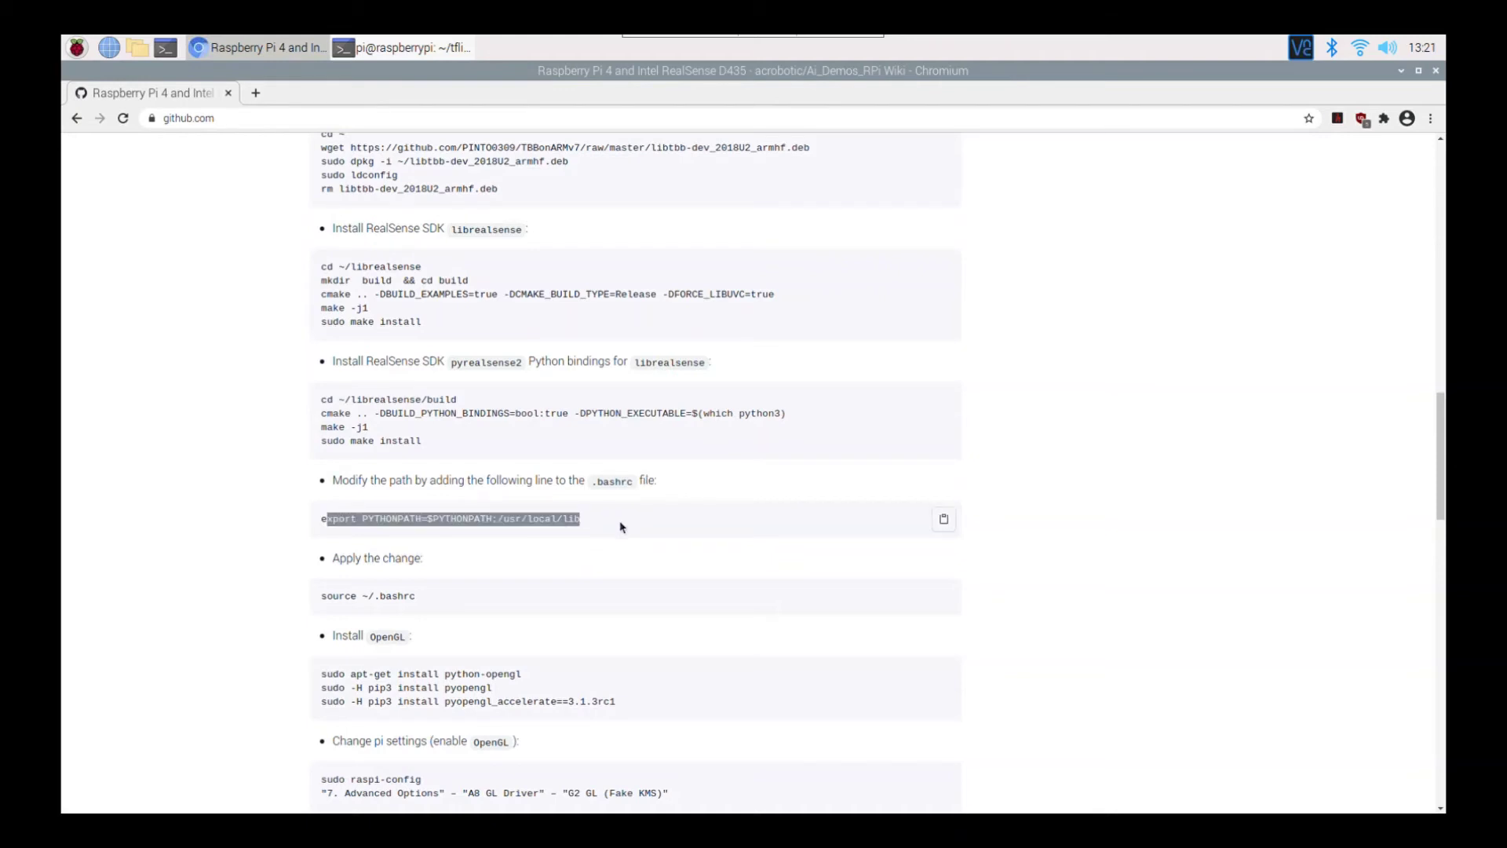
click(620, 527)
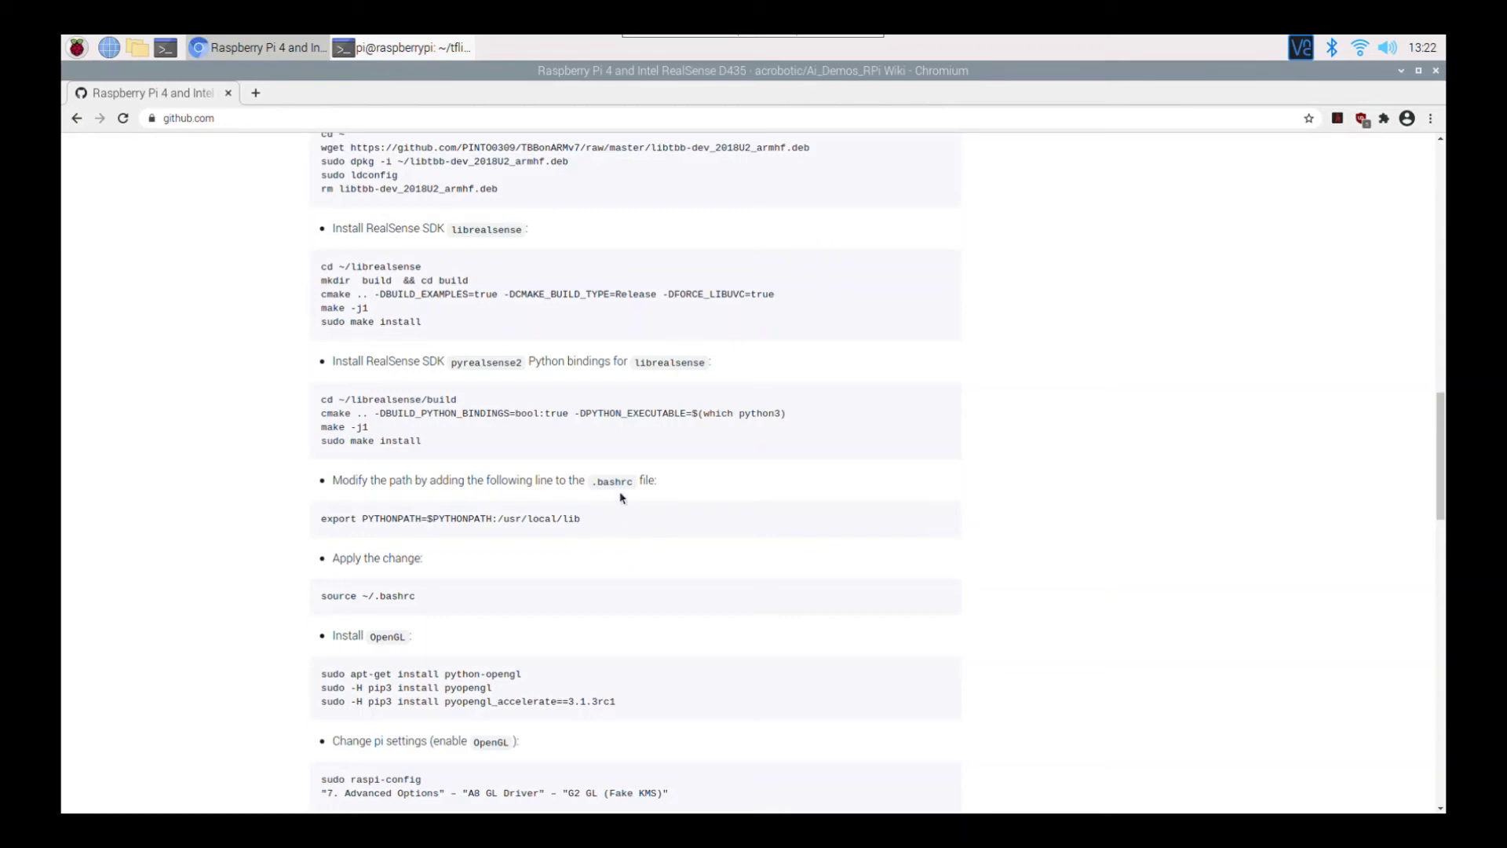
drag(328, 518, 604, 524)
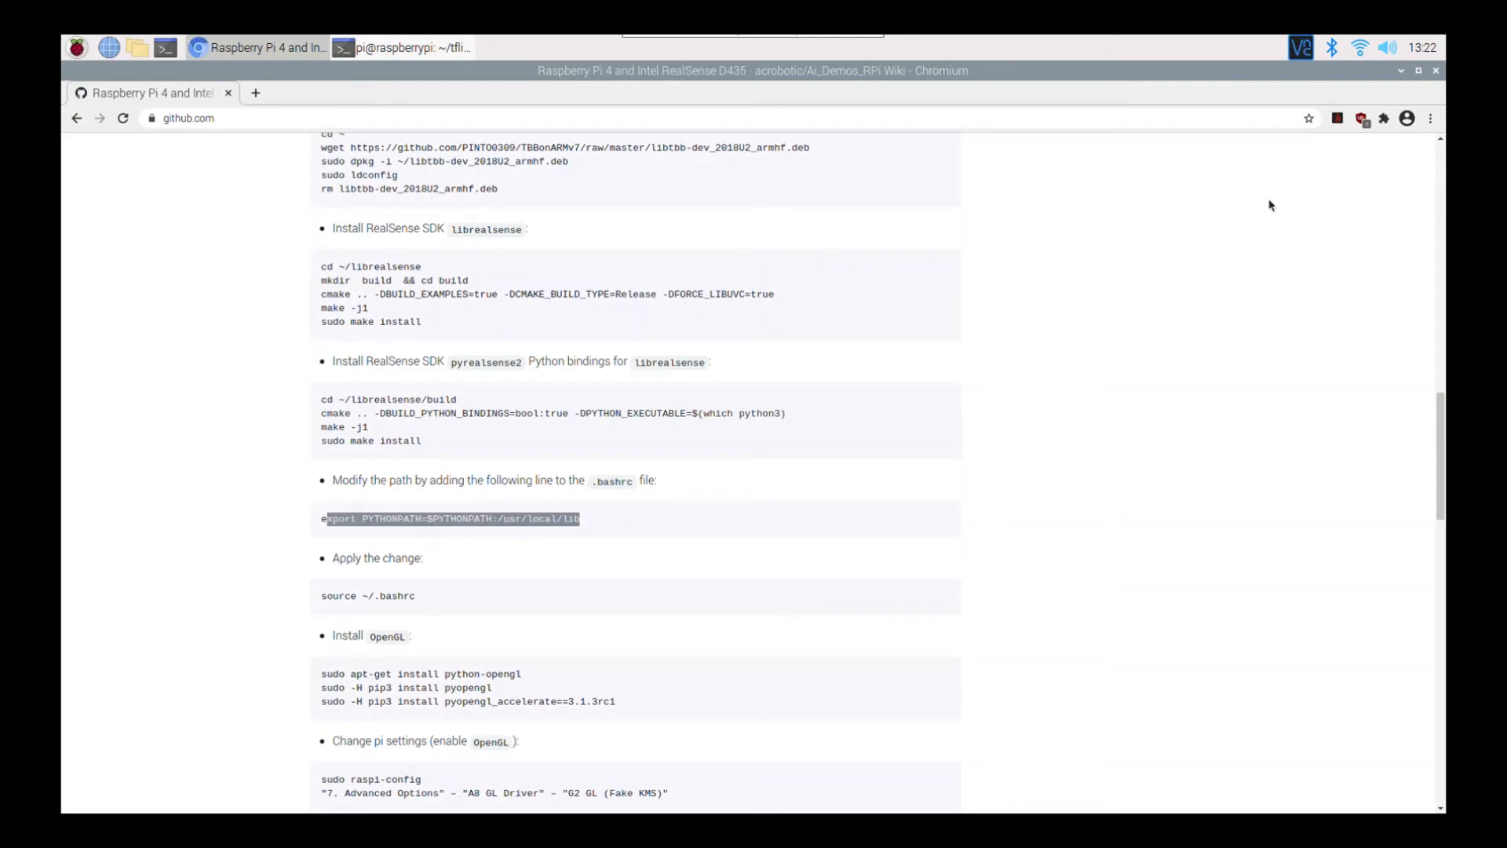
click(1401, 72)
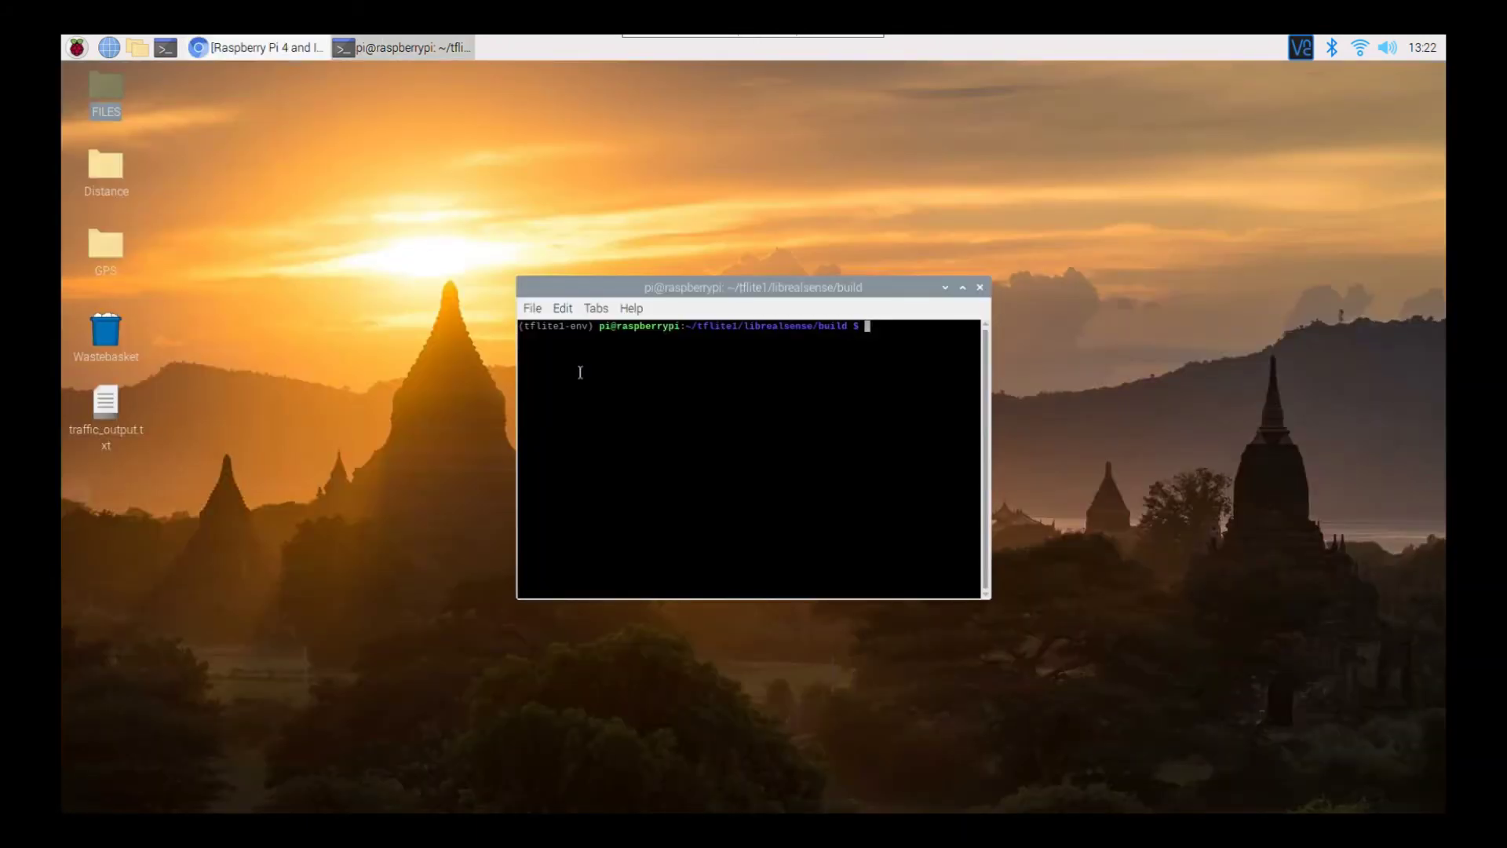
- Return the terminal home with cd ~, then open the Distance folder, select distance_live.py and minimize it
text(cd ~)
key(Return)
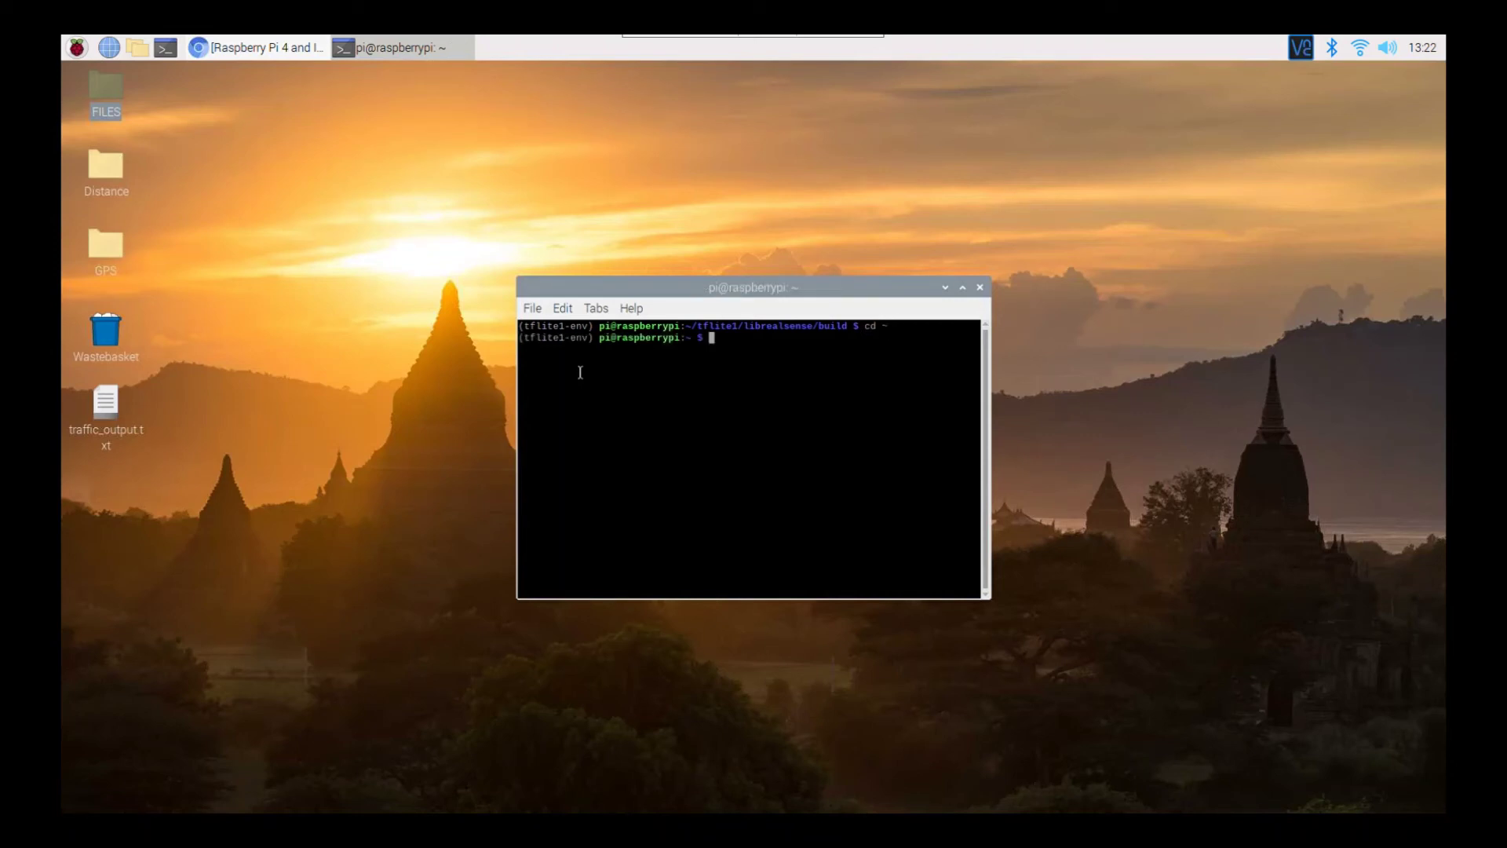
double_click(118, 169)
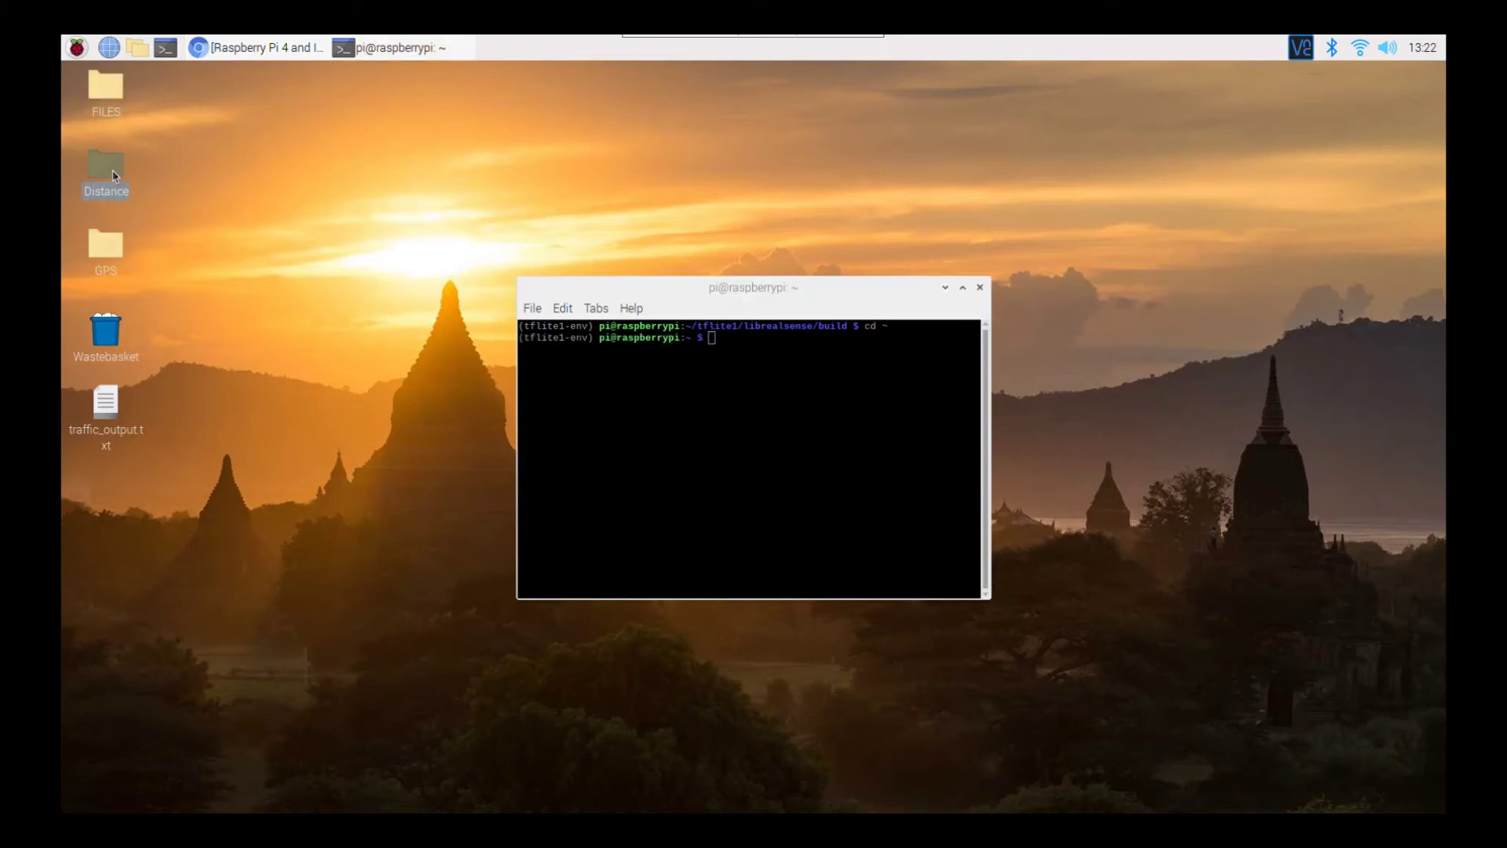
click(1095, 478)
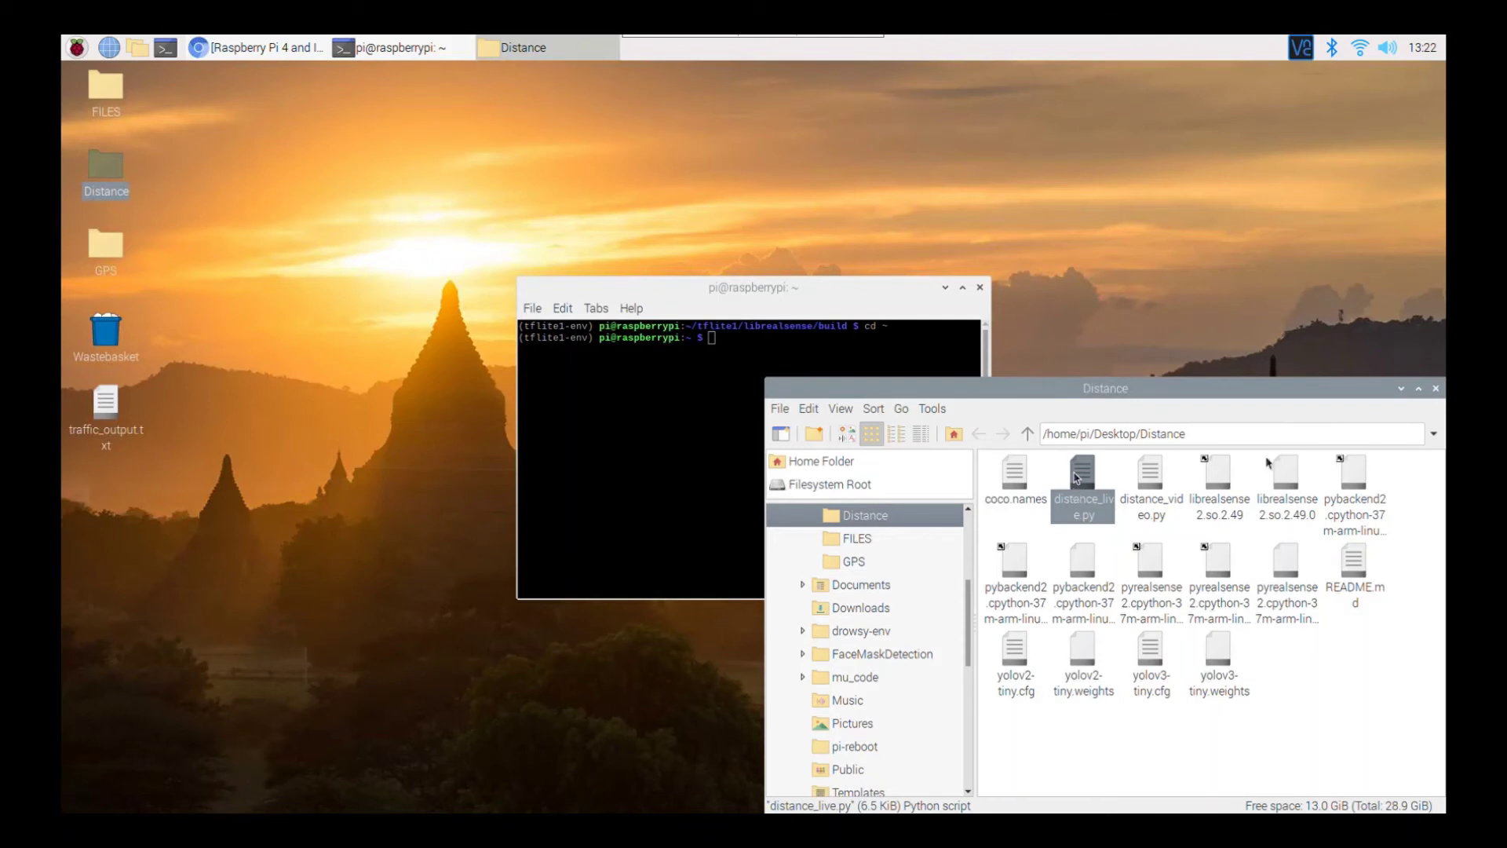
click(1400, 388)
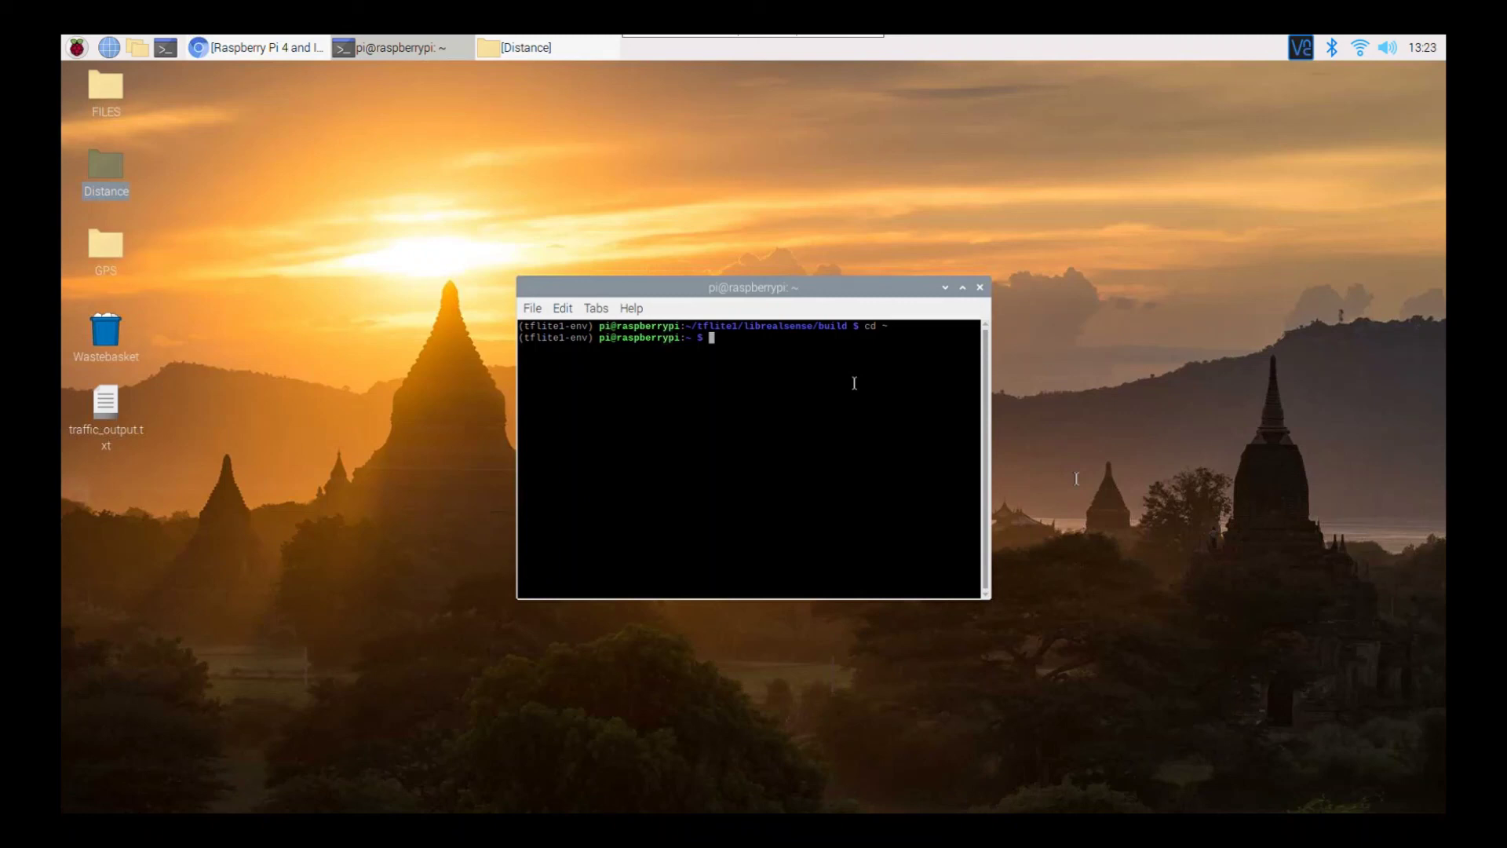
- Change the terminal into Desktop/Distance/
text(cd Des)
key(BackSpace)
key(BackSpace)
text(es)
key(Tab)
text(Dsi)
key(BackSpace)
key(BackSpace)
text(ist)
key(Tab)
key(Return)
- Run python3 distance_live.py to start the live colour and depth view
text(python3 i)
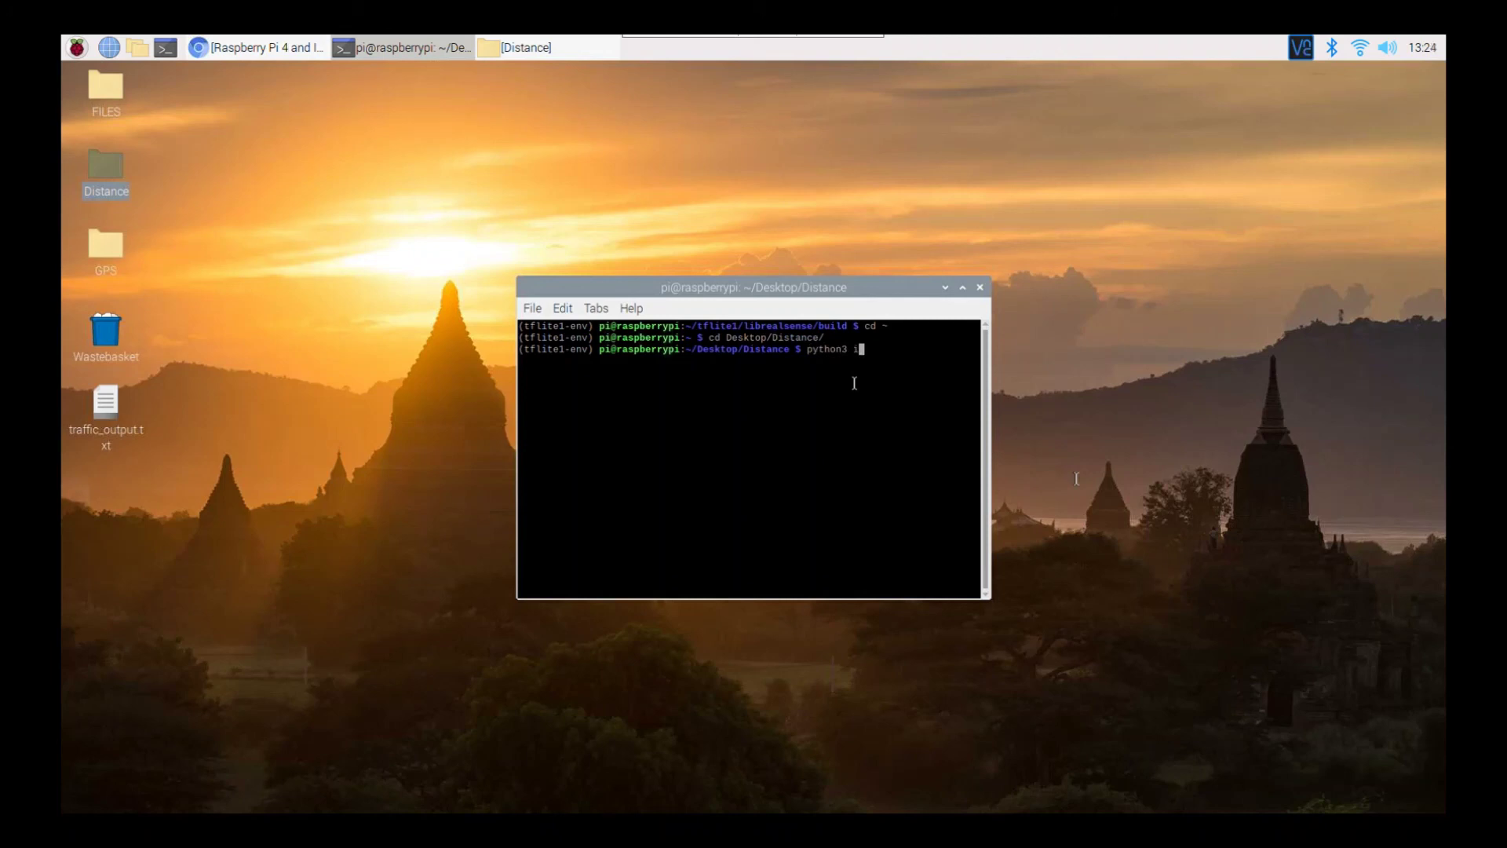
key(BackSpace)
text(dist)
key(Tab)
text(li)
key(Tab)
key(Return)
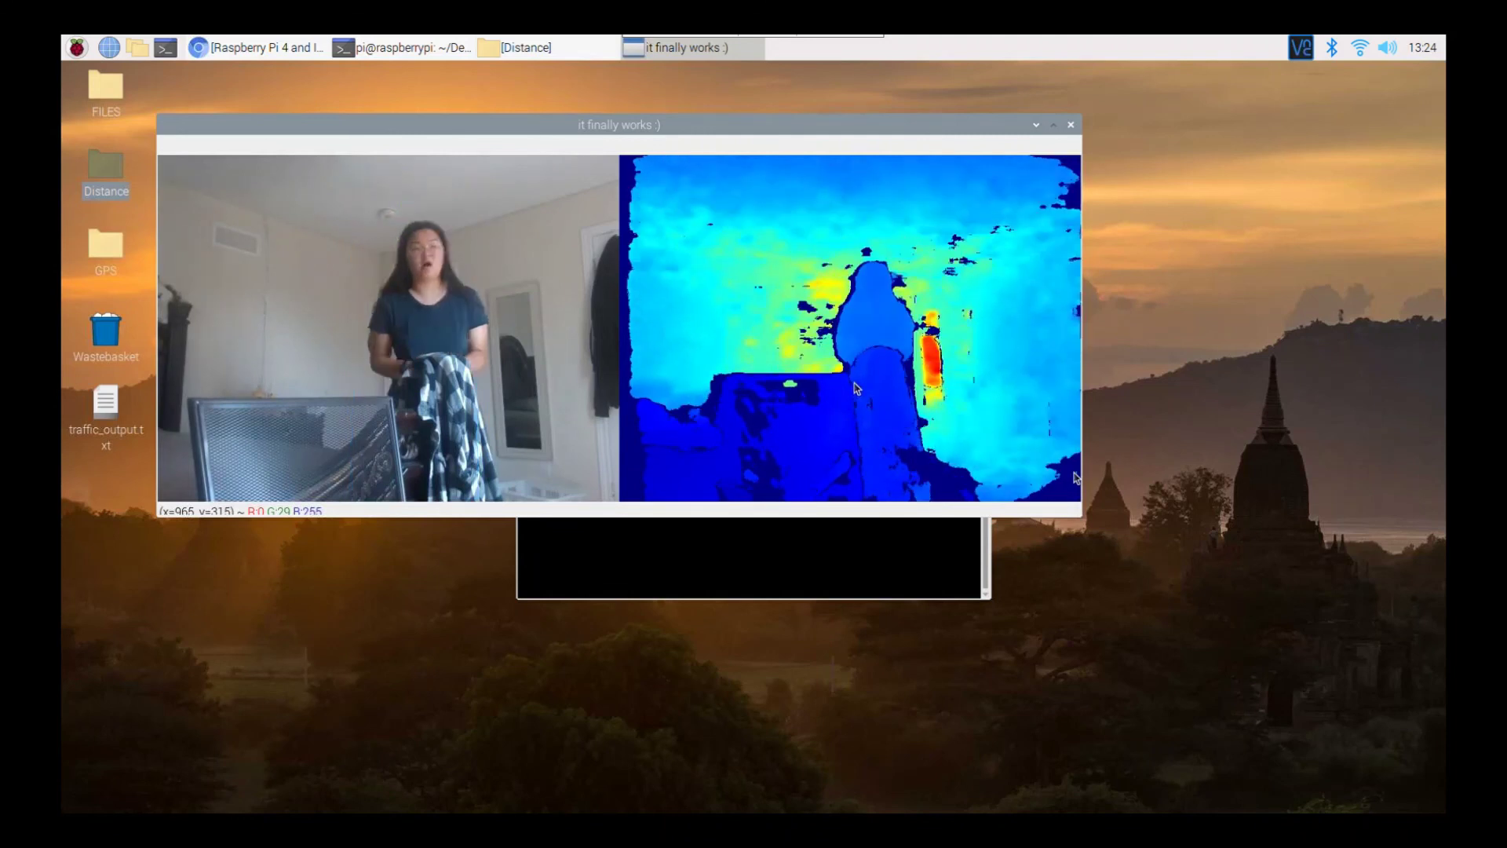
- Quit distance_live.py with 'q' after viewing the live RGB and colourised depth feed
key(q)
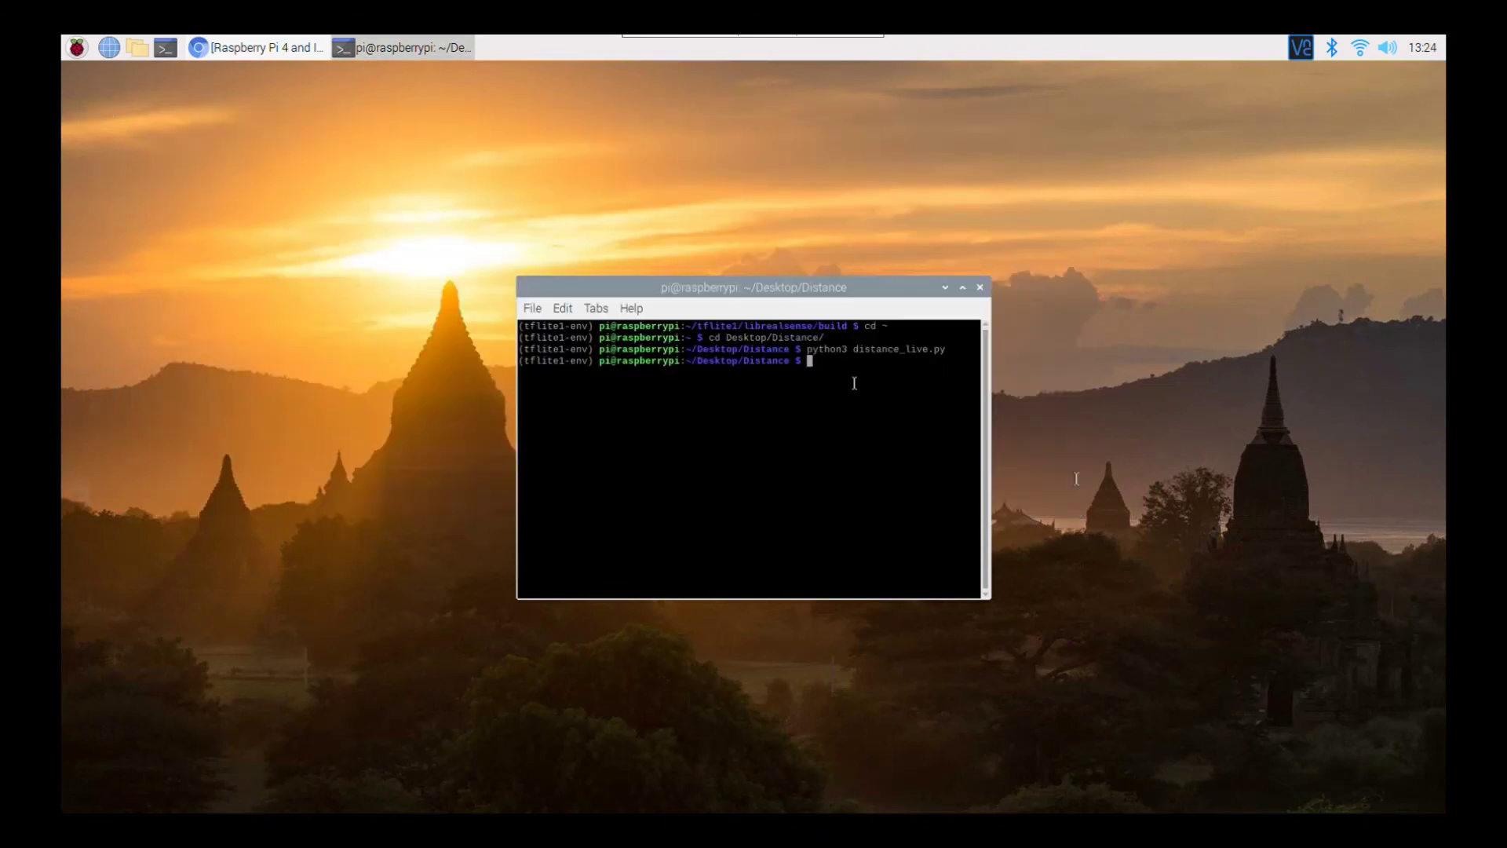